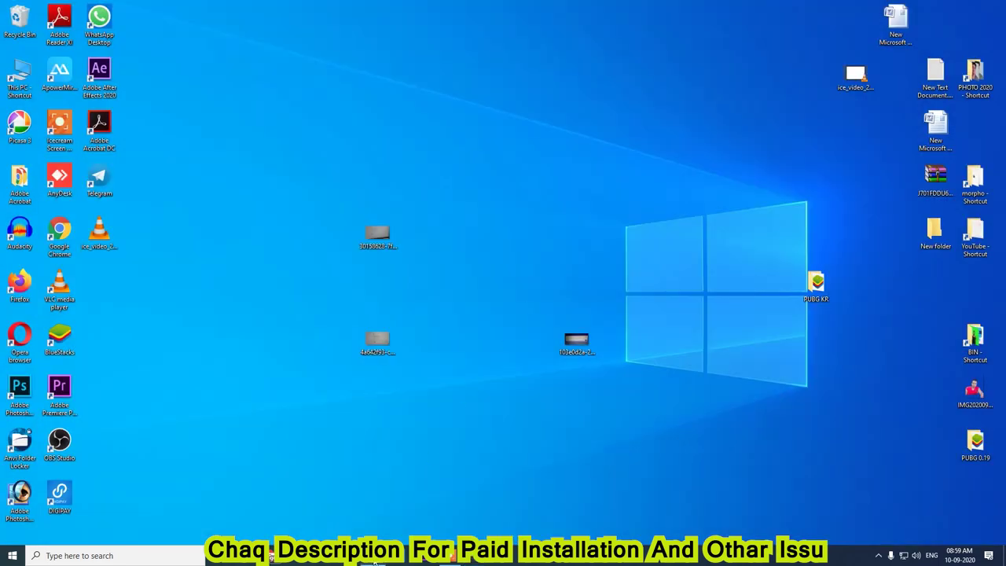
Open the browser window at the Fino Payments Bank TestCameraBio page and examine its device test options.
mouse_move(374, 563)
left_click(369, 495)
left_click(67, 9)
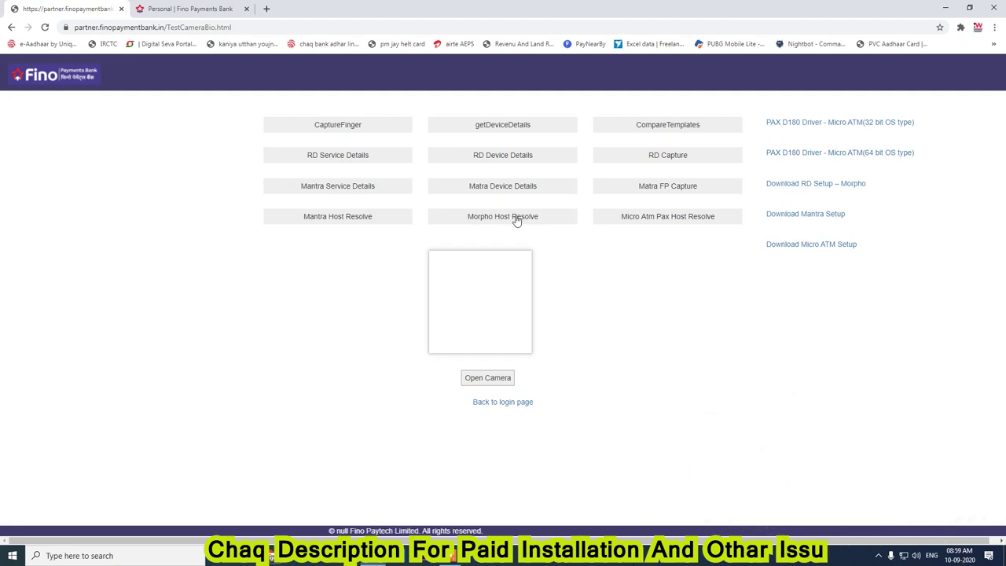
Minimize the browser and view the saved desktop screenshots of the finopaymentbank.in connection errors.
left_click(947, 8)
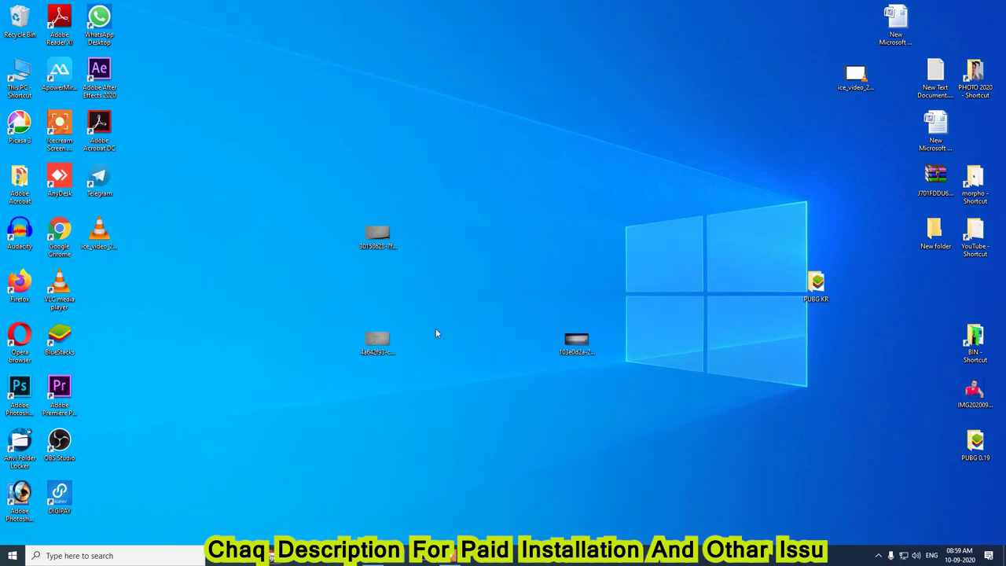
double_click(381, 338)
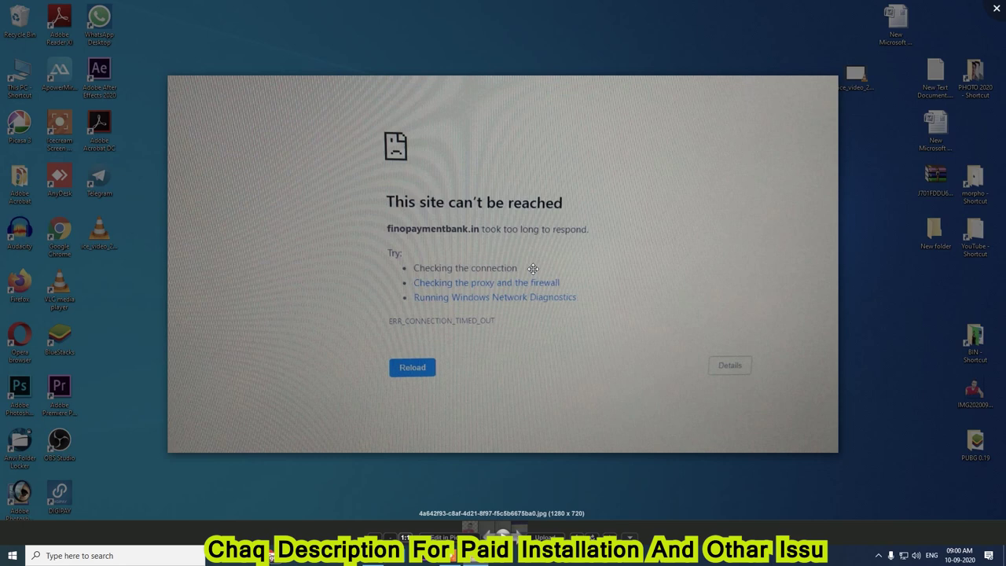
key("Right")
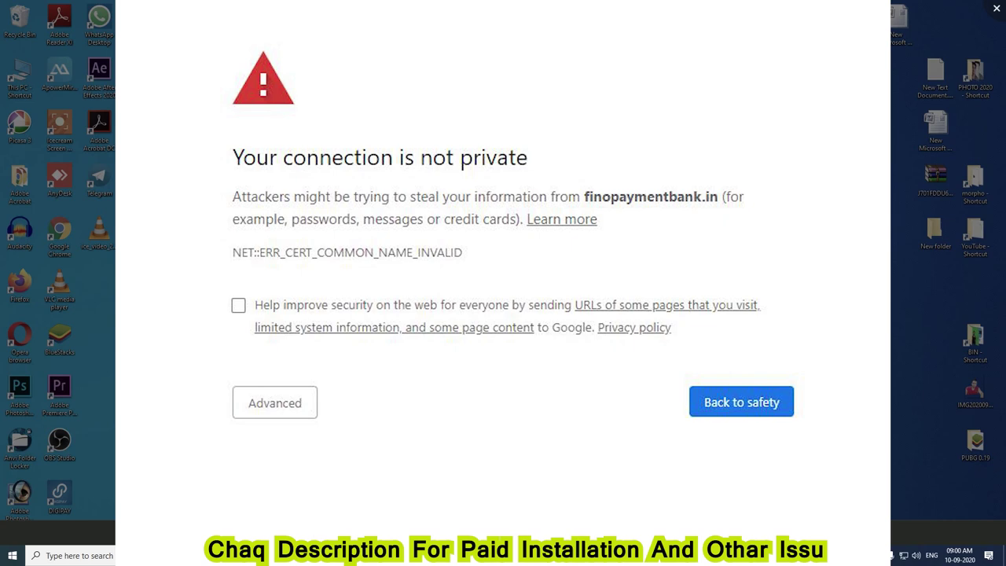
key("Left")
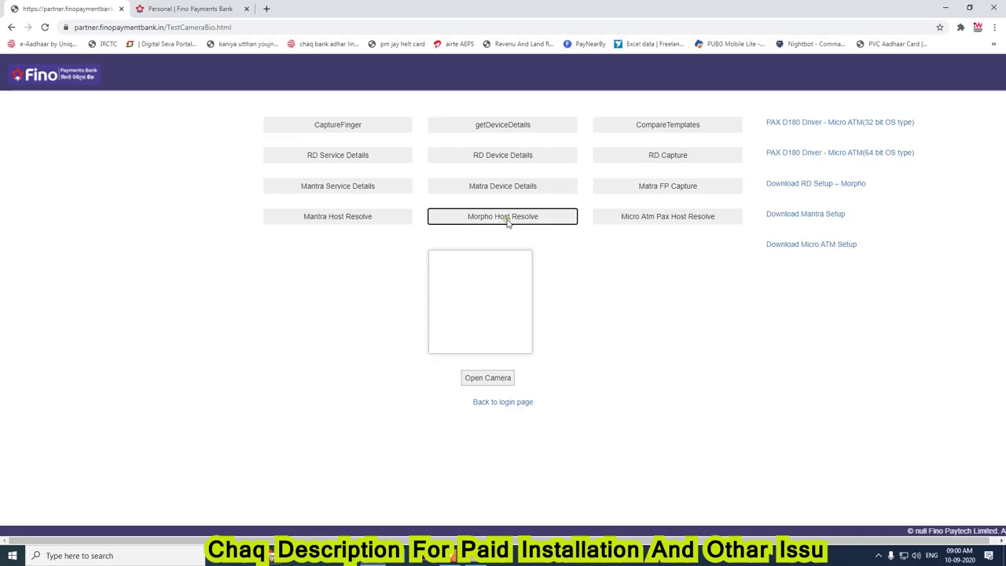
Run Morpho Host Resolve on the Fino test page and compare the finopaymentbank.in page it opens with the saved error screenshots.
left_click(507, 224)
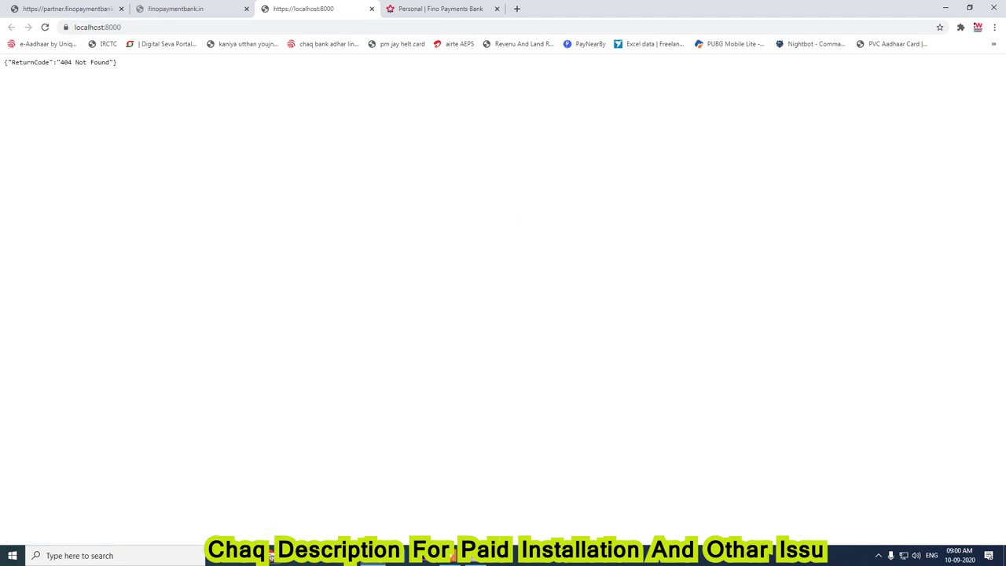
left_click(191, 8)
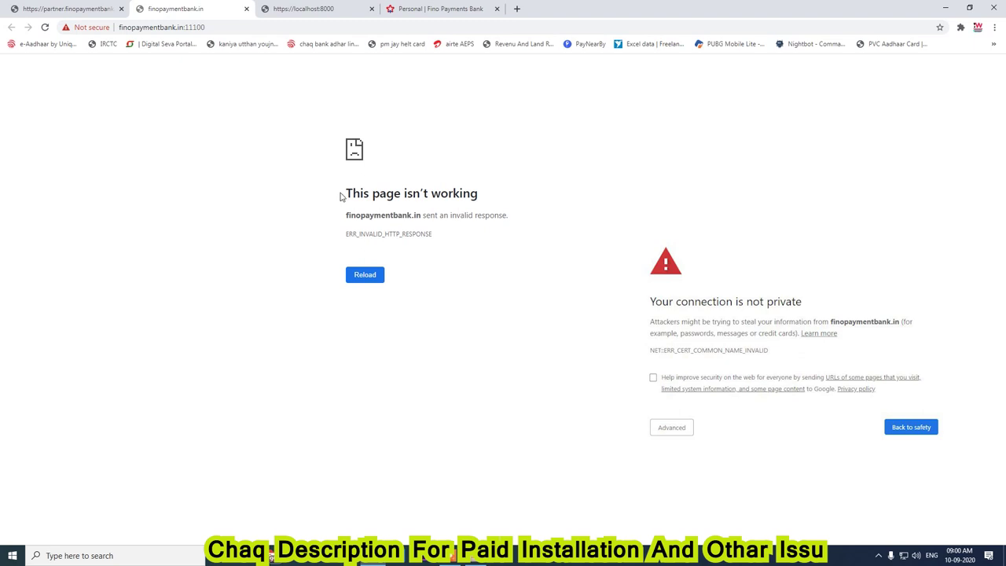
left_click_drag(340, 194, 459, 194)
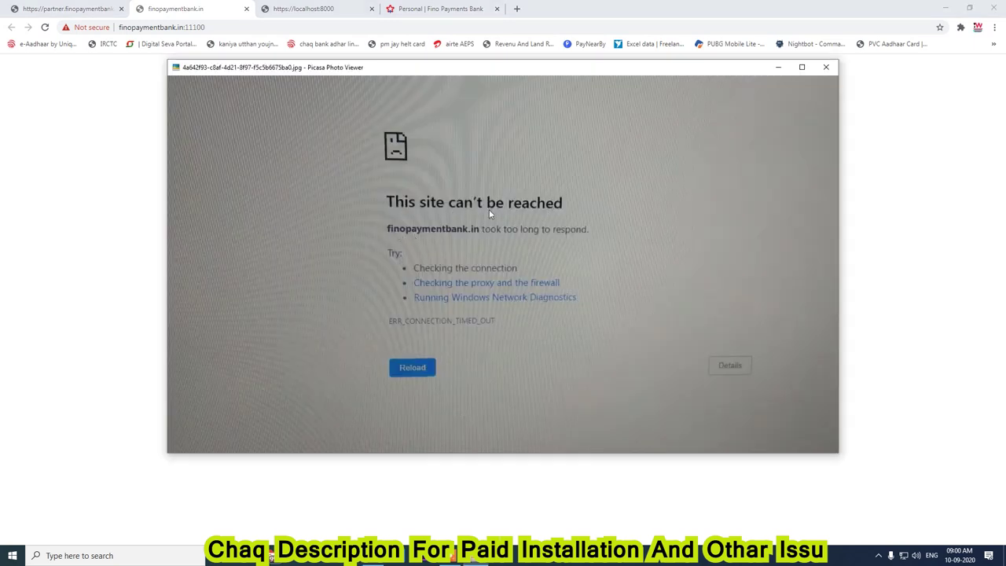
left_click(114, 183)
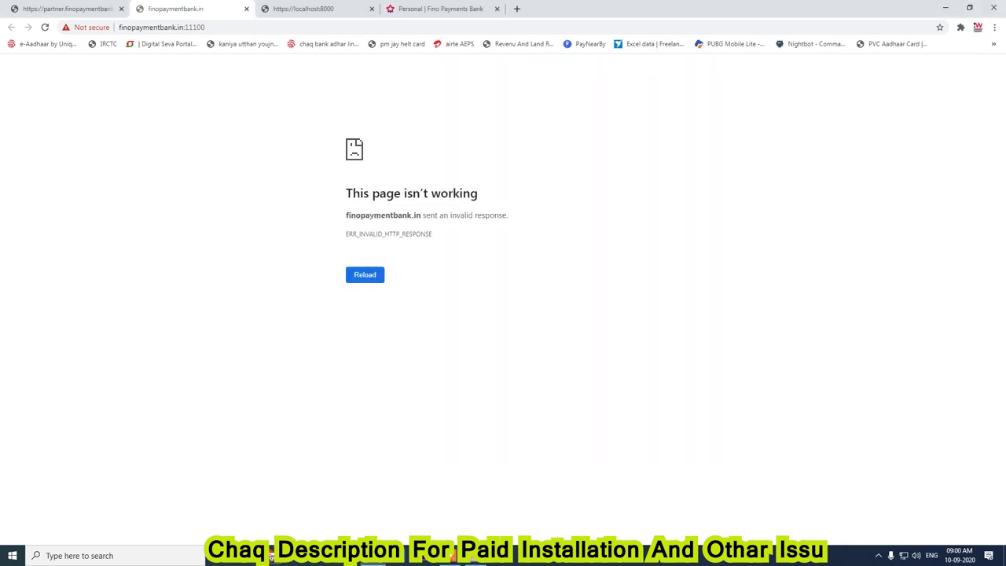
Download the Morpho RD setup archive from the Fino test page and place it in the upper middle of the desktop.
left_click(67, 8)
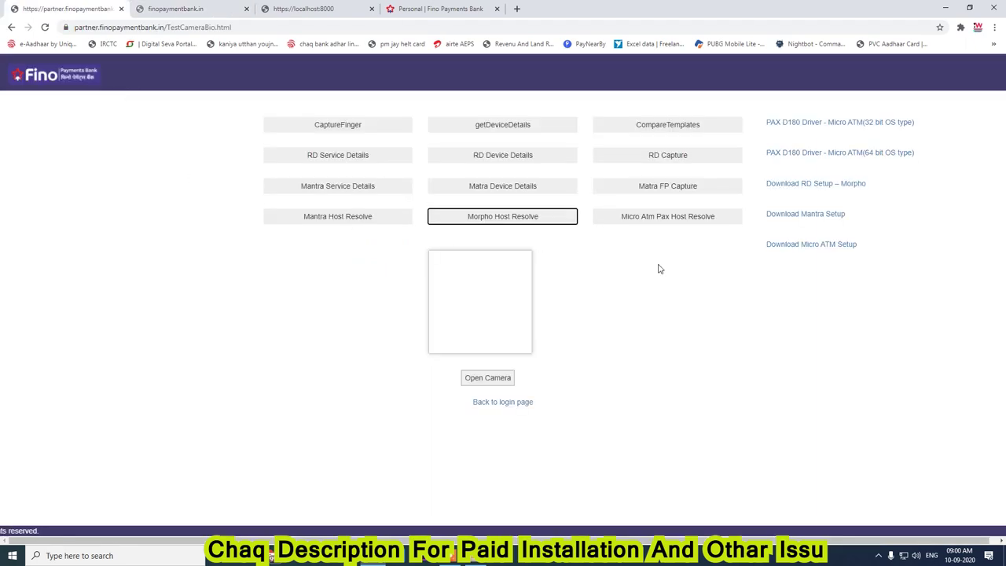
left_click(813, 185)
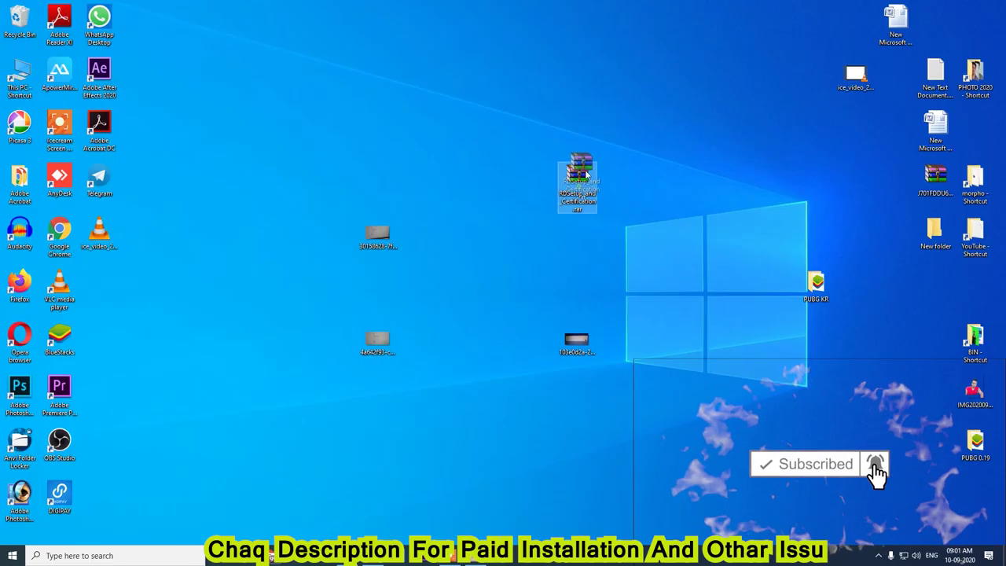
left_click_drag(582, 178, 588, 141)
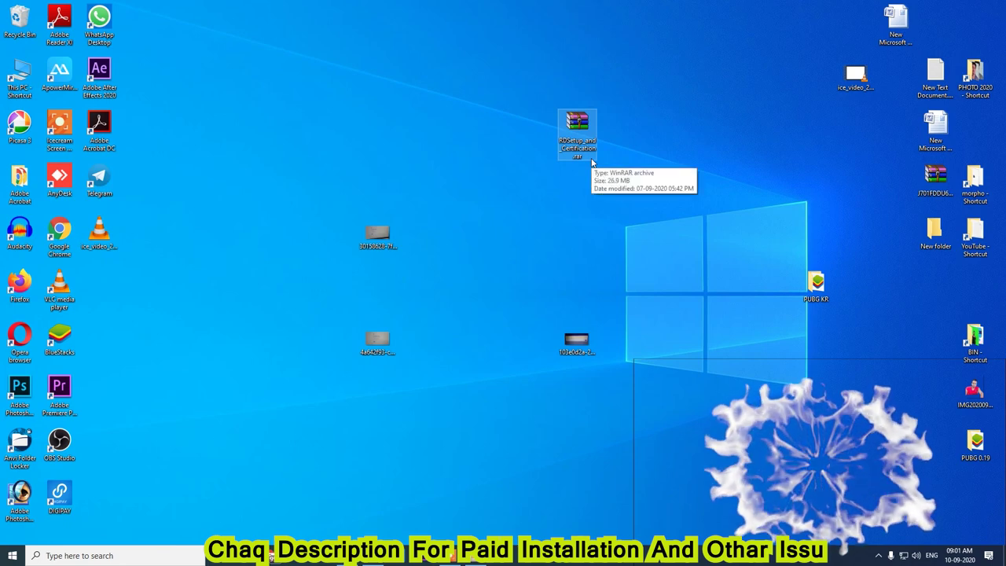
Extract the RDSetup_and_Certification archive onto the desktop, move the extracted folder beside the archive and open it.
right_click(583, 140)
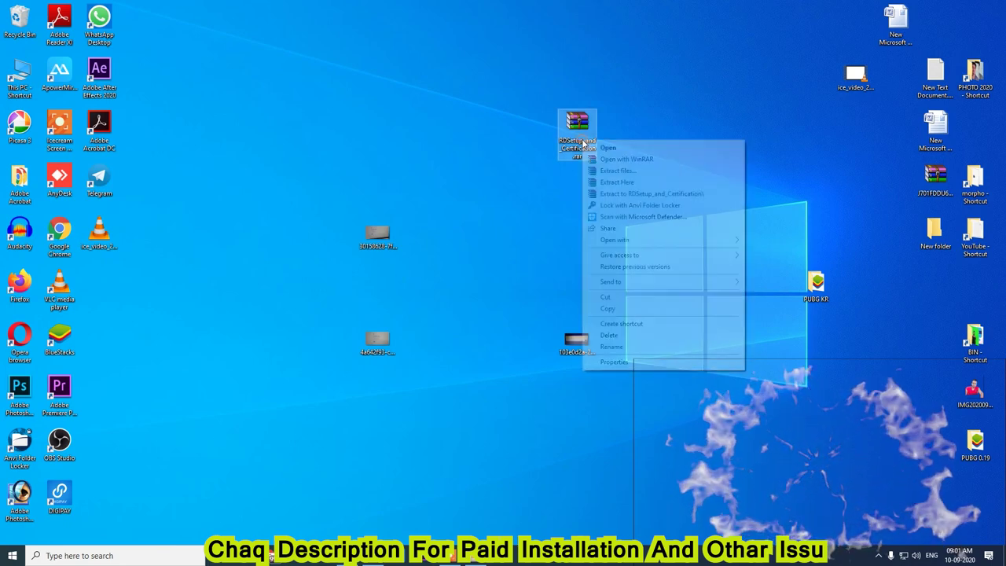
left_click(621, 186)
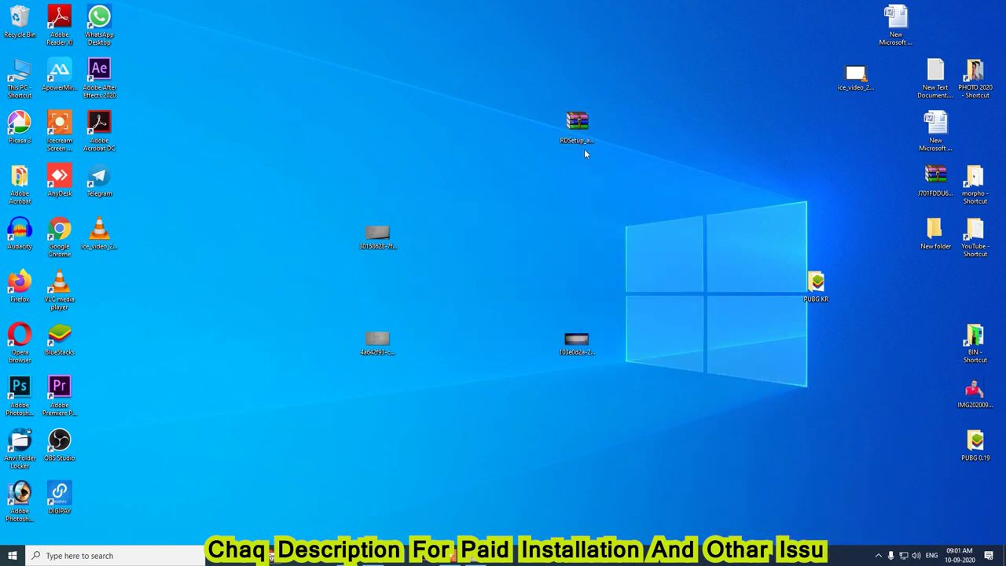
left_click_drag(98, 287, 646, 142)
double_click(646, 142)
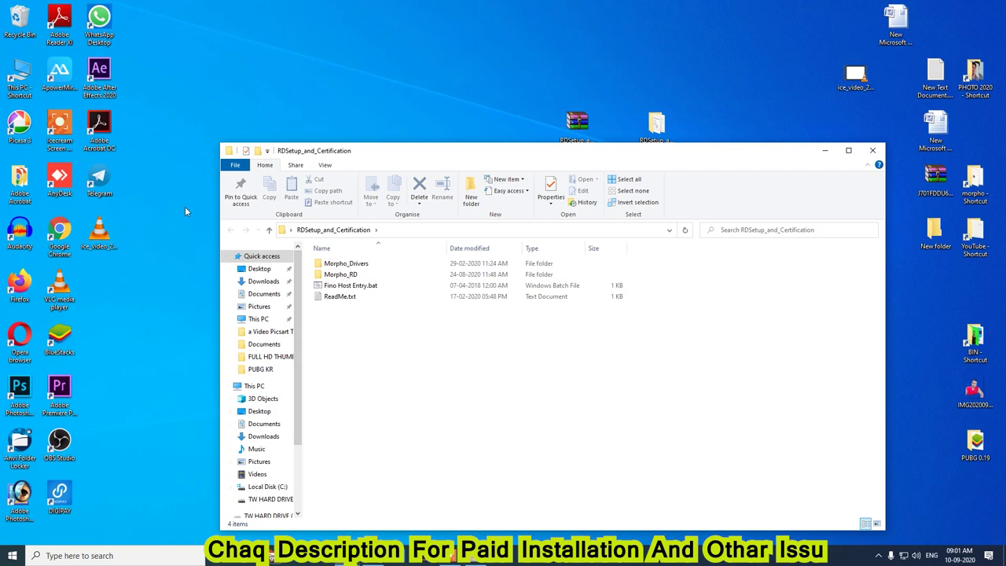
Check the computer's system type in the properties of This PC.
double_click(19, 82)
right_click(279, 244)
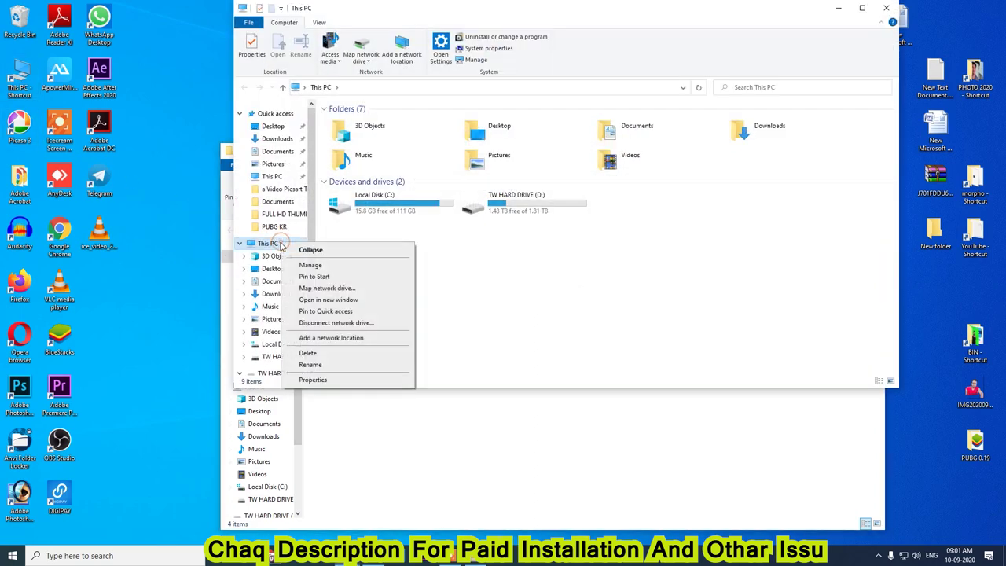
left_click(312, 379)
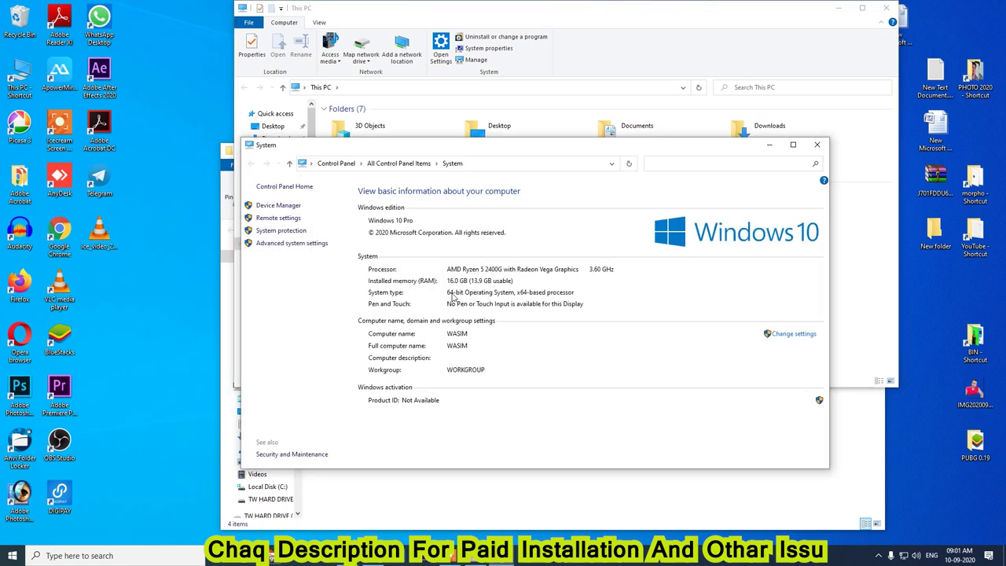
left_click(817, 144)
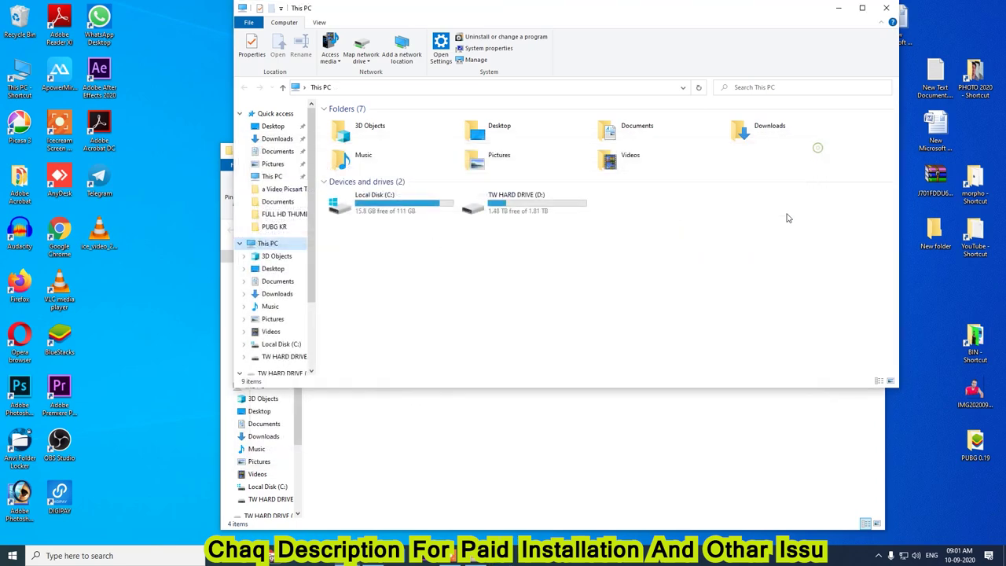
Run setup.exe as administrator from the MorphoSmart USB Driver x64 folder inside Morpho_Drivers\Setup.
left_click(419, 444)
double_click(363, 264)
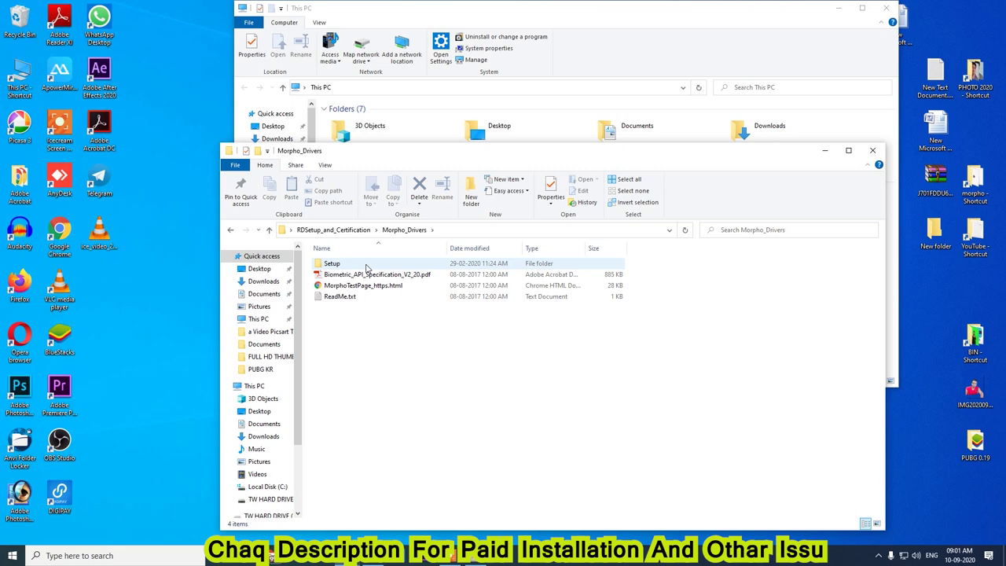
double_click(331, 264)
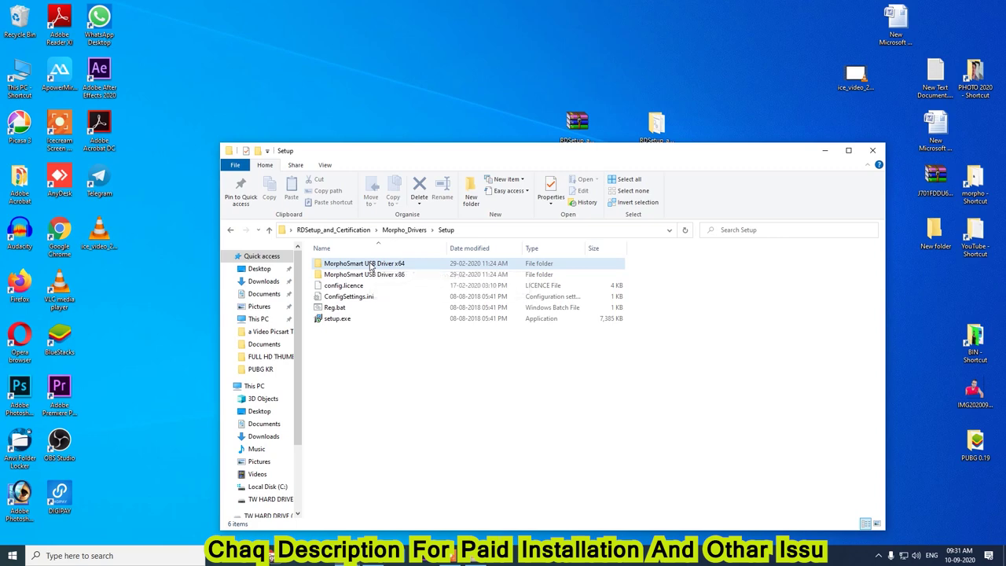
double_click(373, 265)
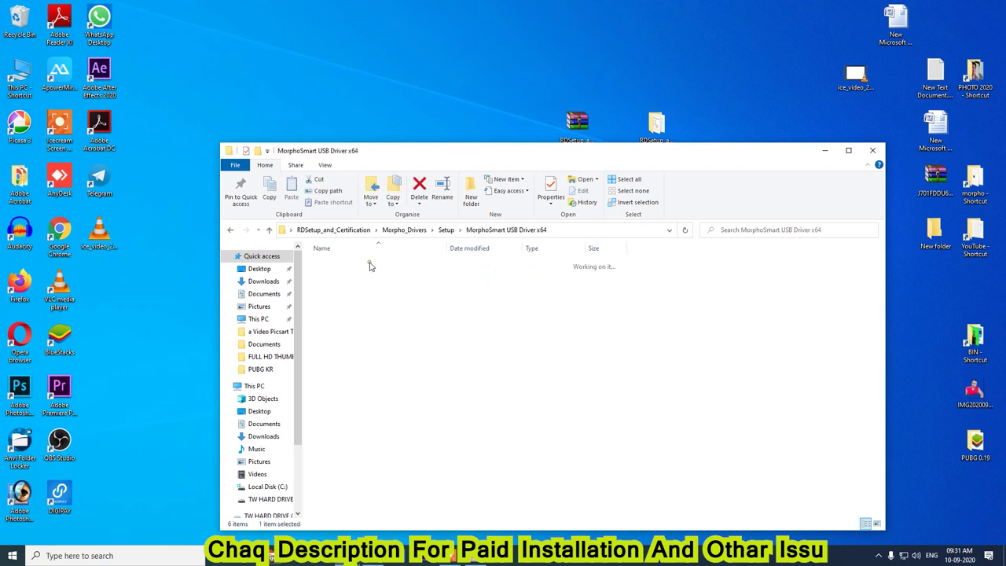
left_click(338, 286)
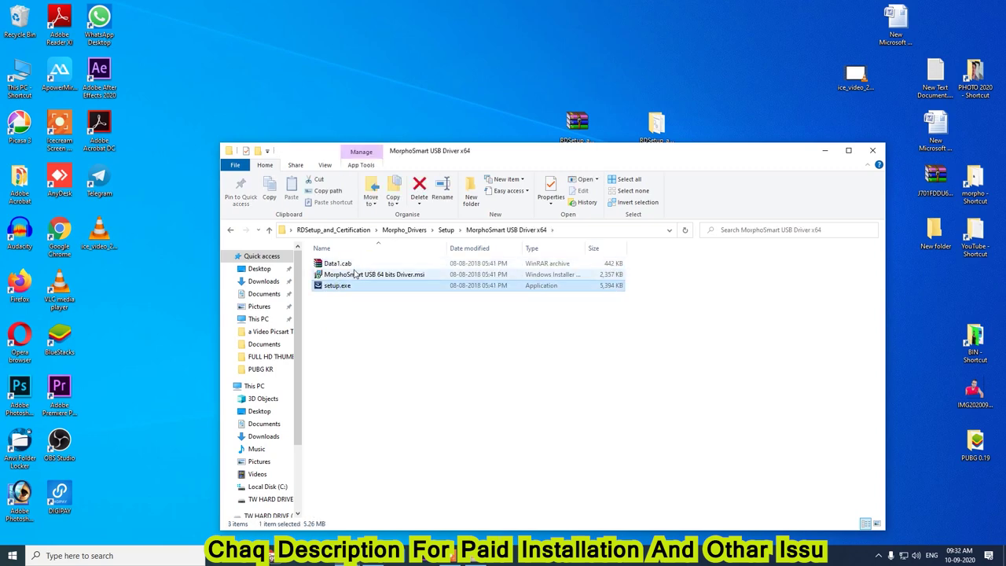
right_click(344, 288)
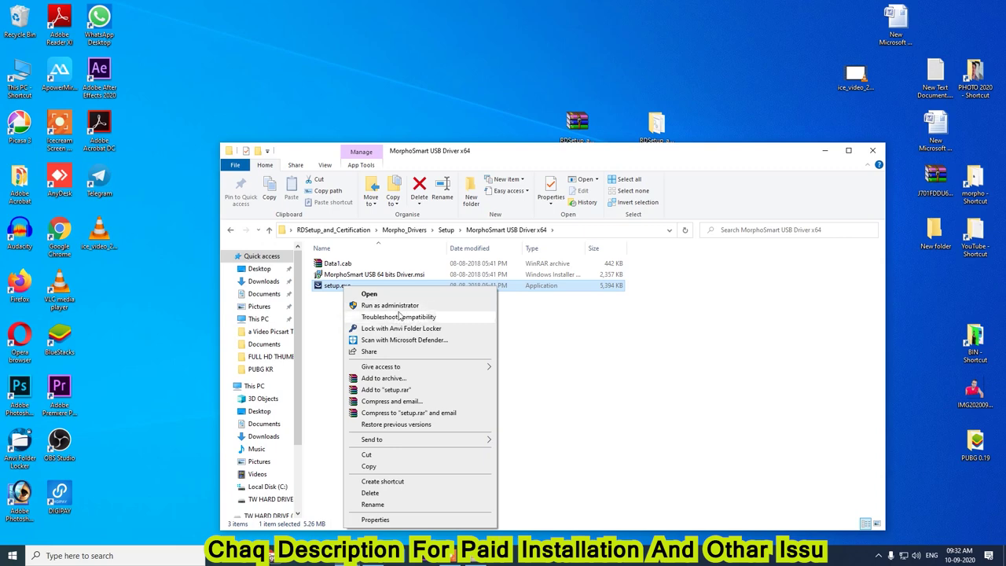
left_click(378, 306)
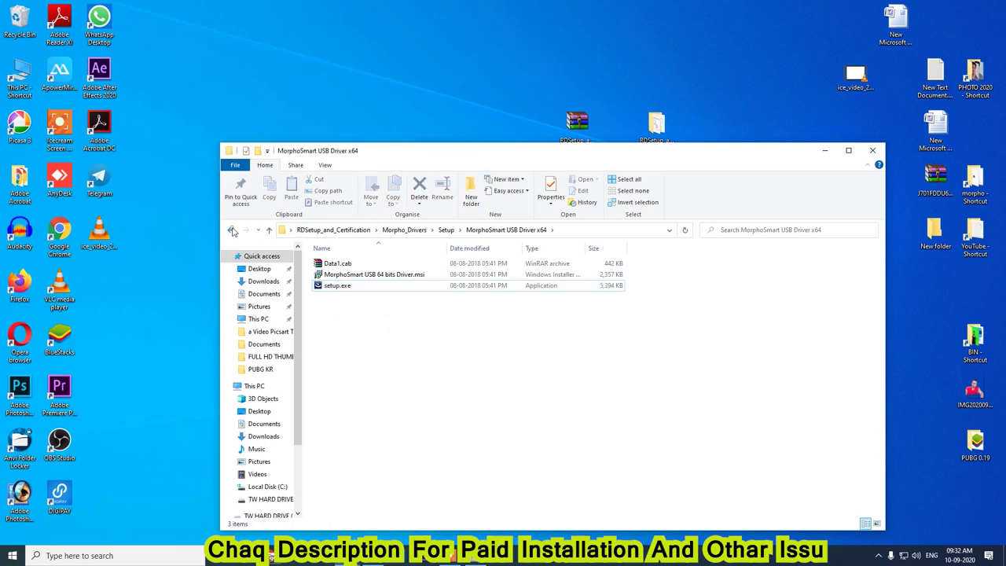
Return to the Setup folder and view the launch options for setup.exe and Reg.bat.
left_click(231, 230)
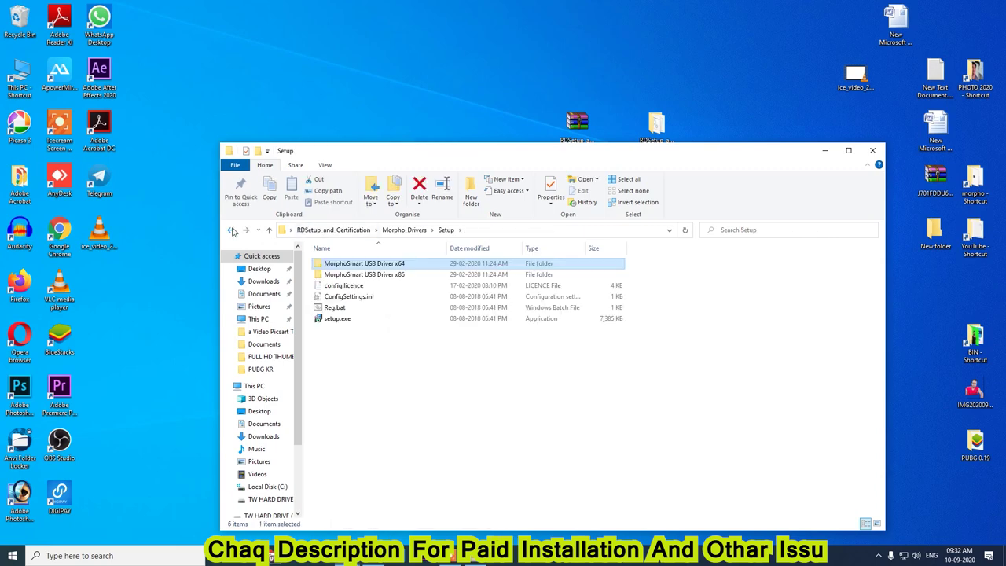
left_click(338, 318)
right_click(340, 319)
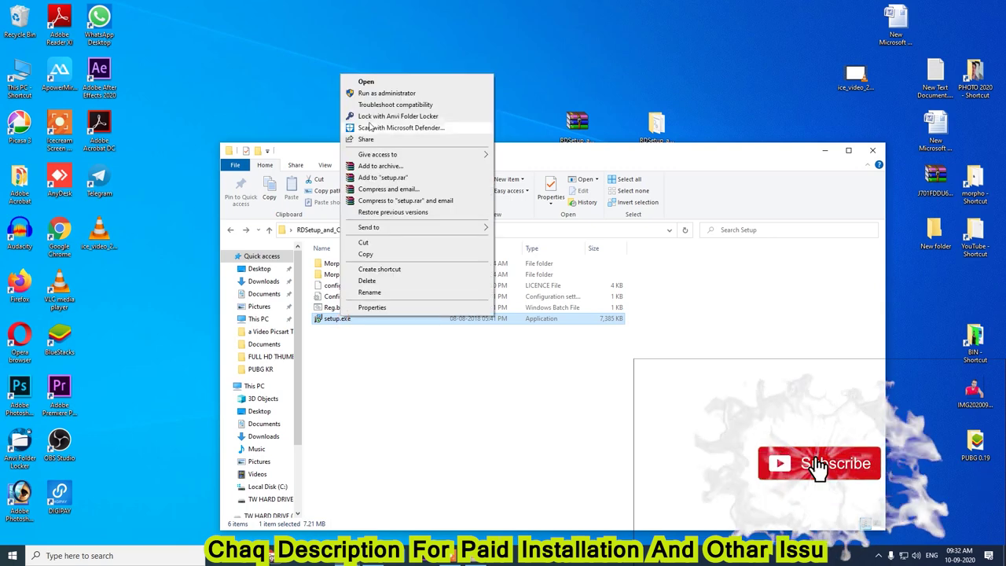
left_click(378, 402)
left_click(335, 308)
right_click(335, 308)
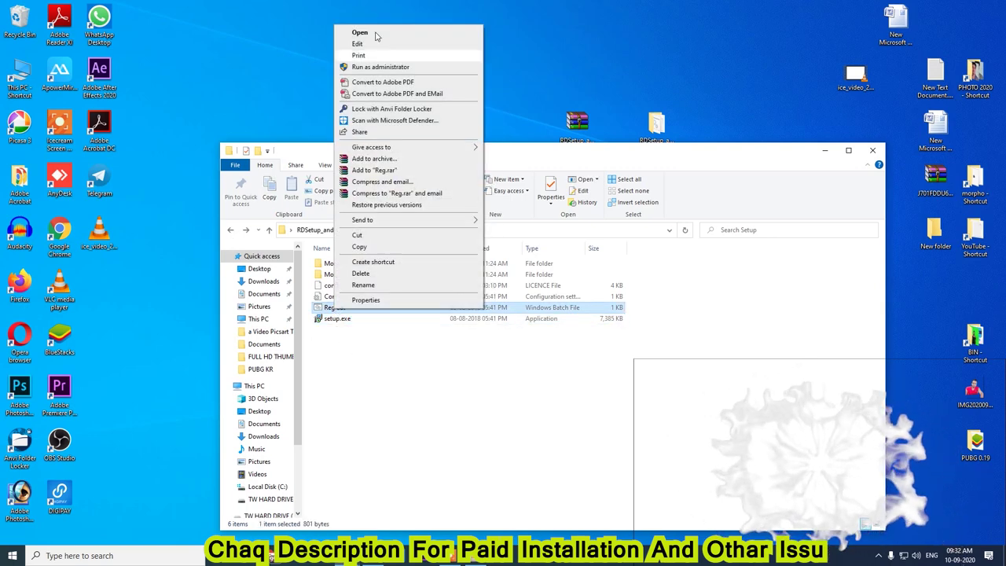
Go to the Morpho_RD folder and view the launch options for MorphoRdServiceL0SoftUpdater.exe.
left_click(230, 229)
left_click(230, 230)
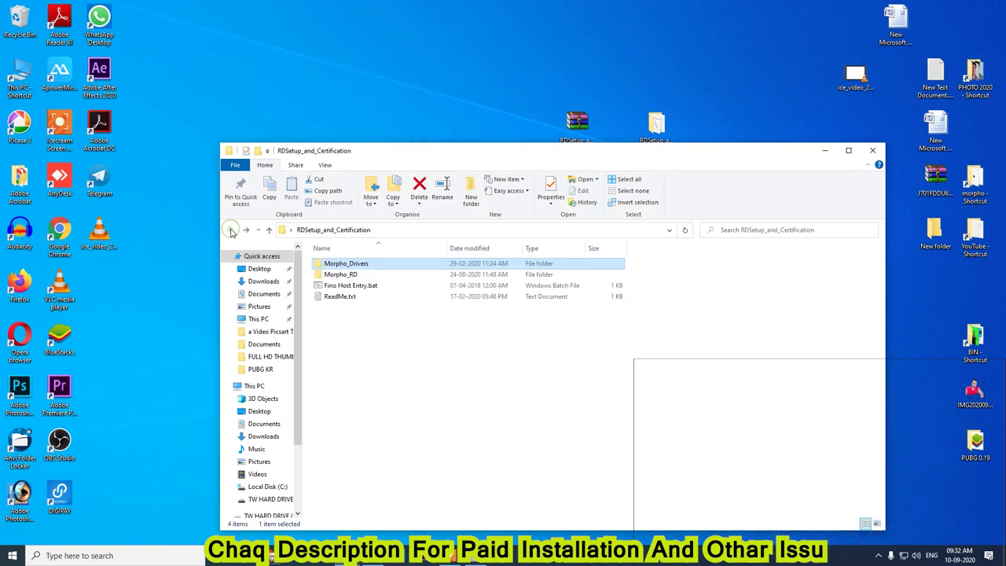
left_click(344, 275)
double_click(344, 275)
left_click(339, 268)
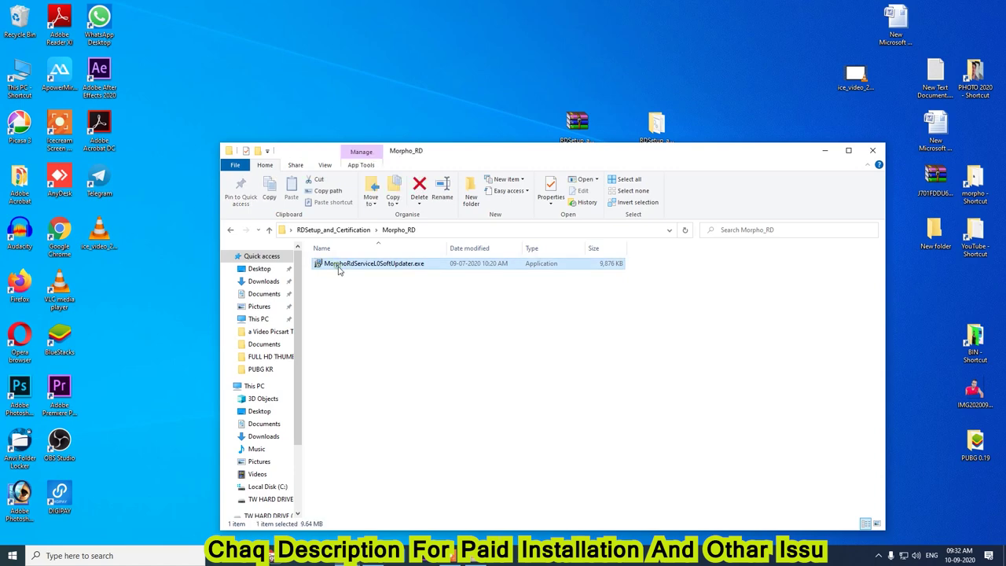
right_click(339, 270)
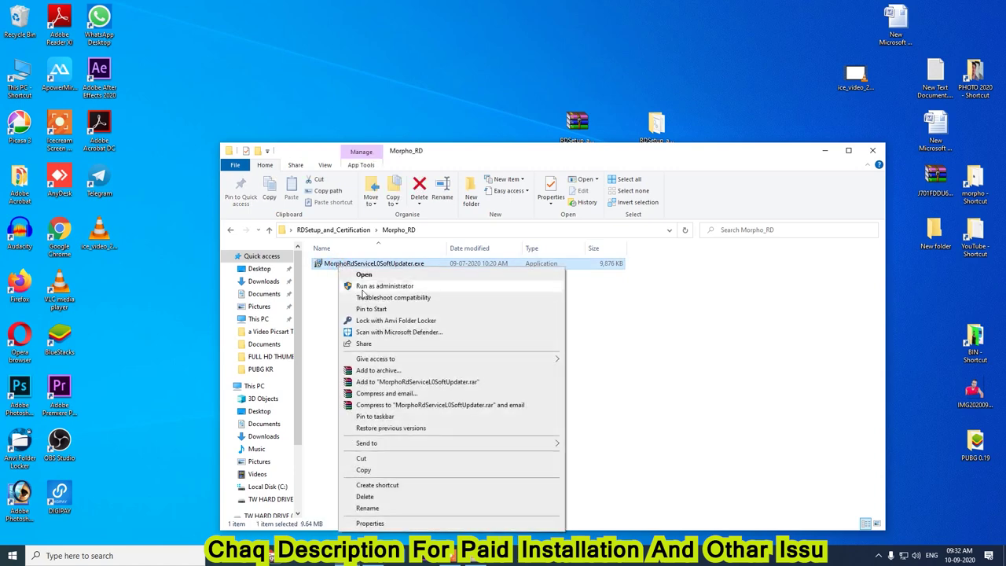
Open ReadMe.txt from the RDSetup_and_Certification folder and select the hosts file path C:\Windows\System32\drivers\etc in it.
left_click(231, 233)
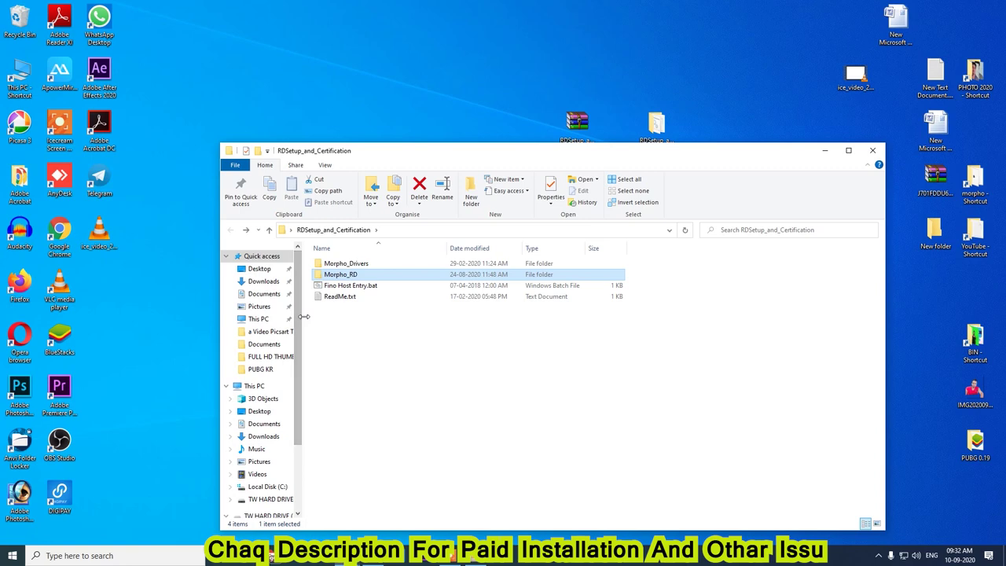
left_click(336, 299)
double_click(337, 298)
left_click_drag(528, 333, 655, 334)
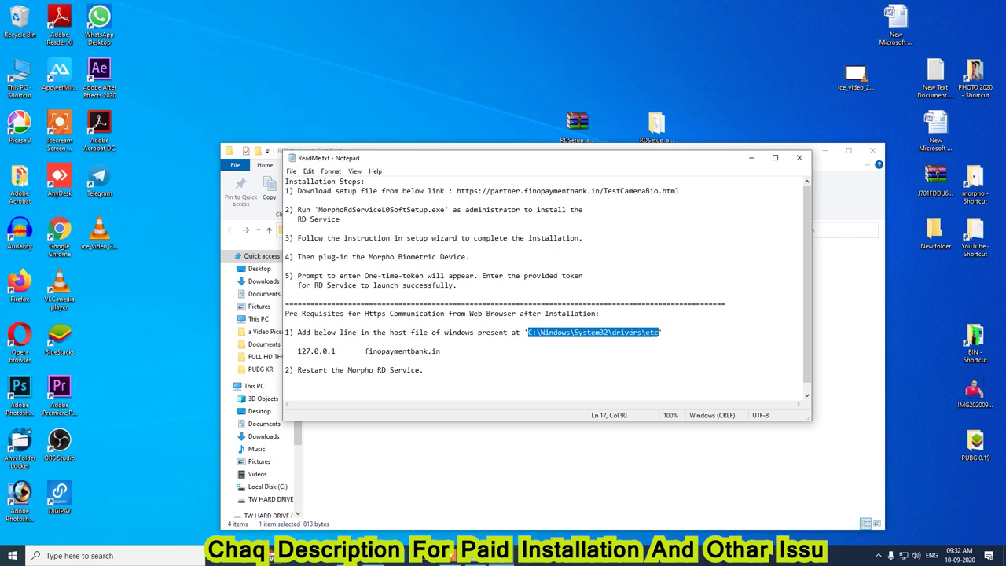
Open This PC and go to the folder C:\Windows\System32\drivers\etc.
double_click(15, 84)
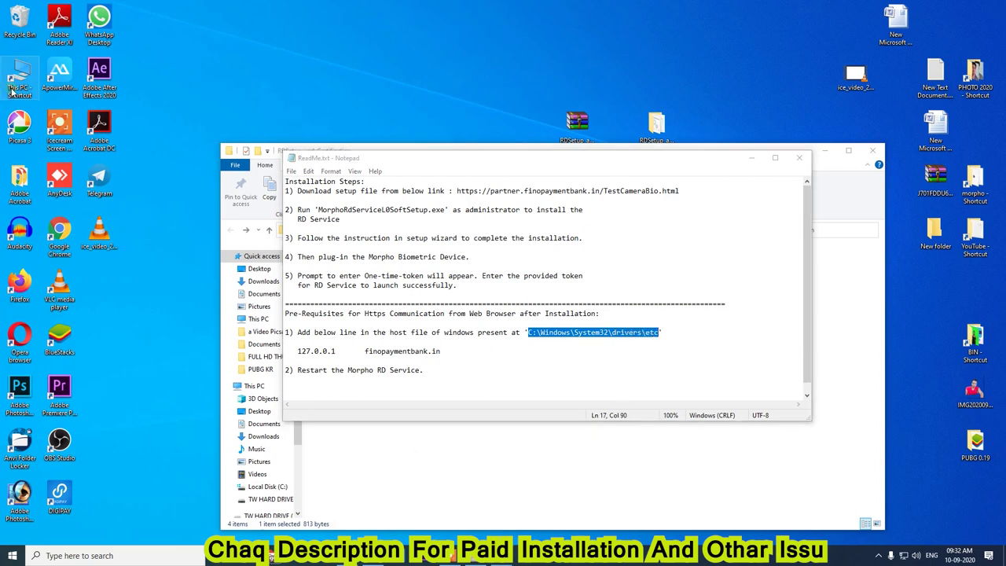
left_click(414, 87)
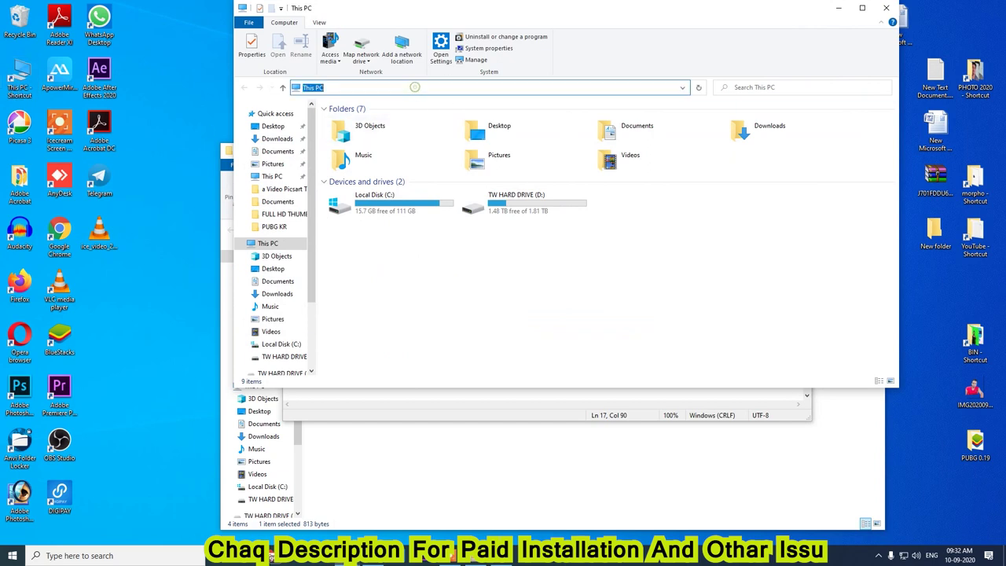
type("C:\\Windows\\System32\\drivers\\etc")
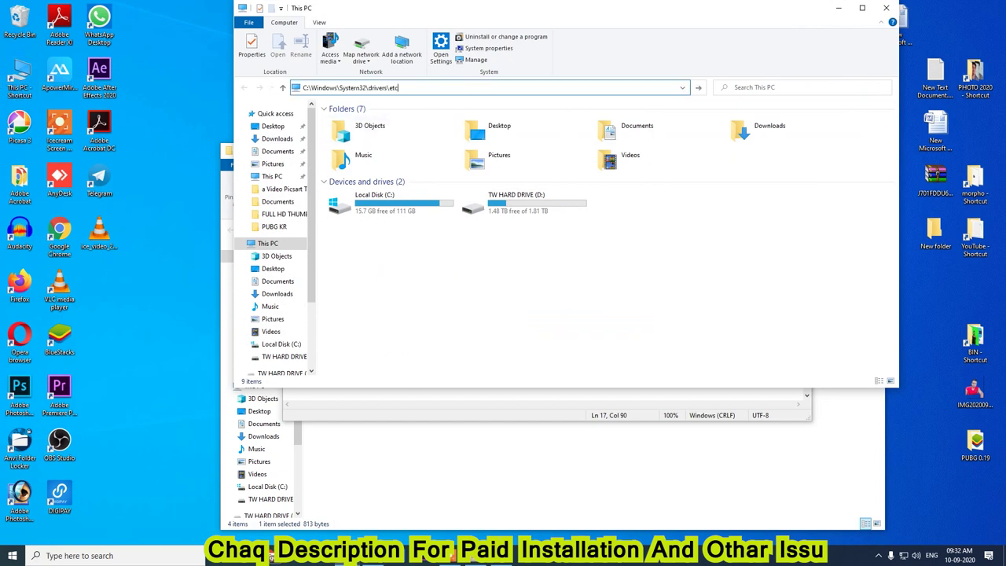
key("Return")
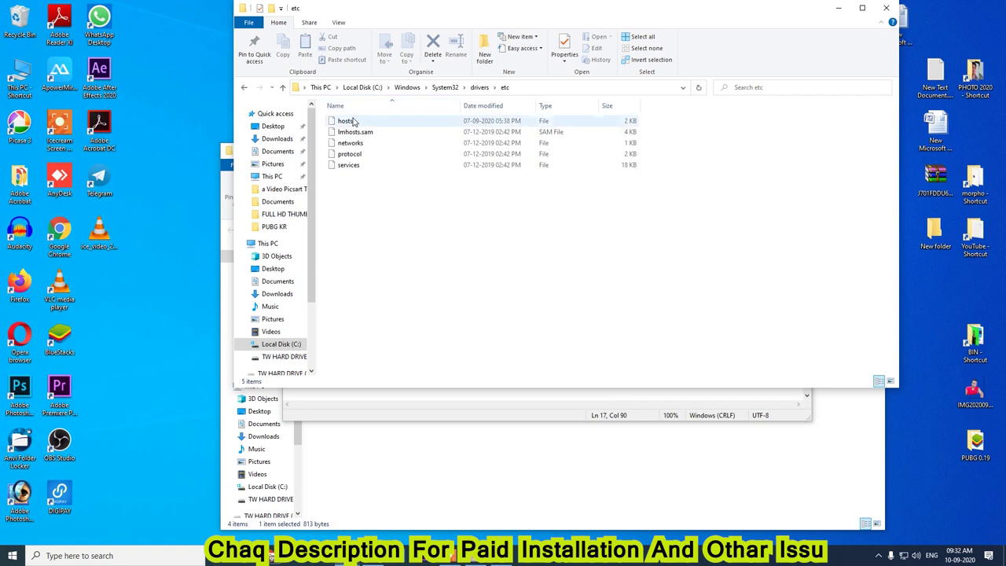
Open the hosts file with Notepad and select the finopaymentbank.in host name in its last entry.
left_click(349, 123)
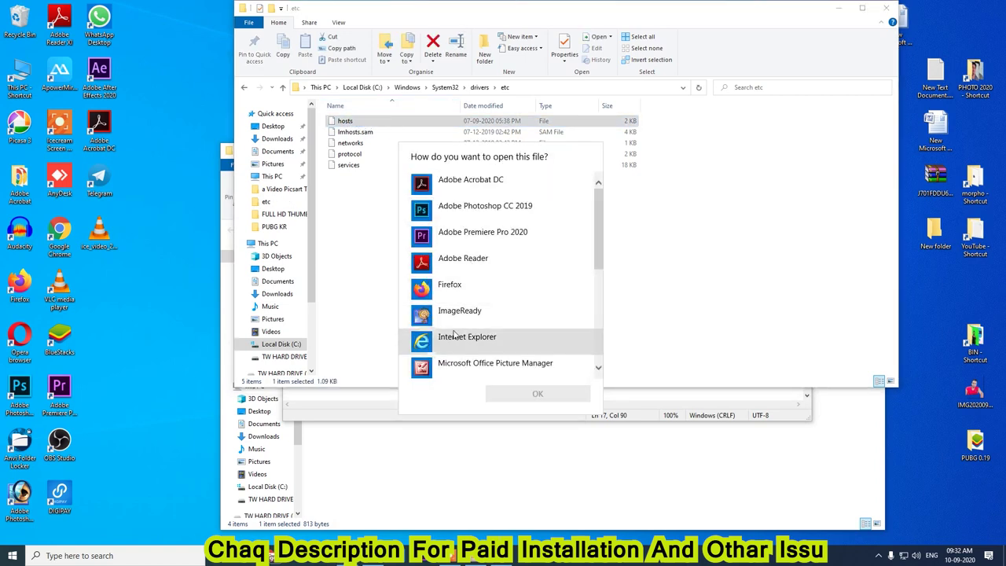
scroll(451, 316, "down", 2)
left_click(453, 295)
left_click(537, 393)
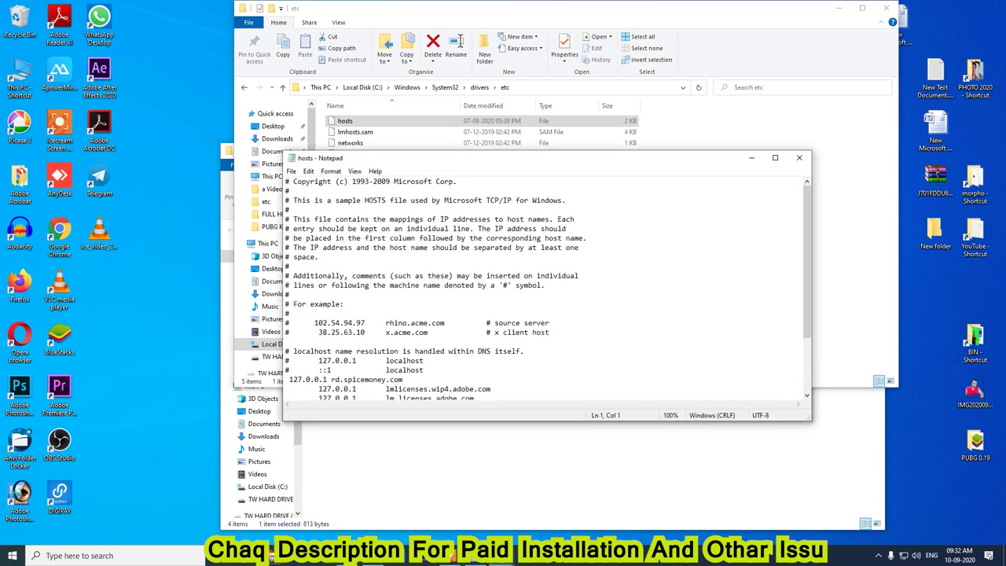
scroll(547, 288, "down", 3)
left_click_drag(386, 379, 459, 380)
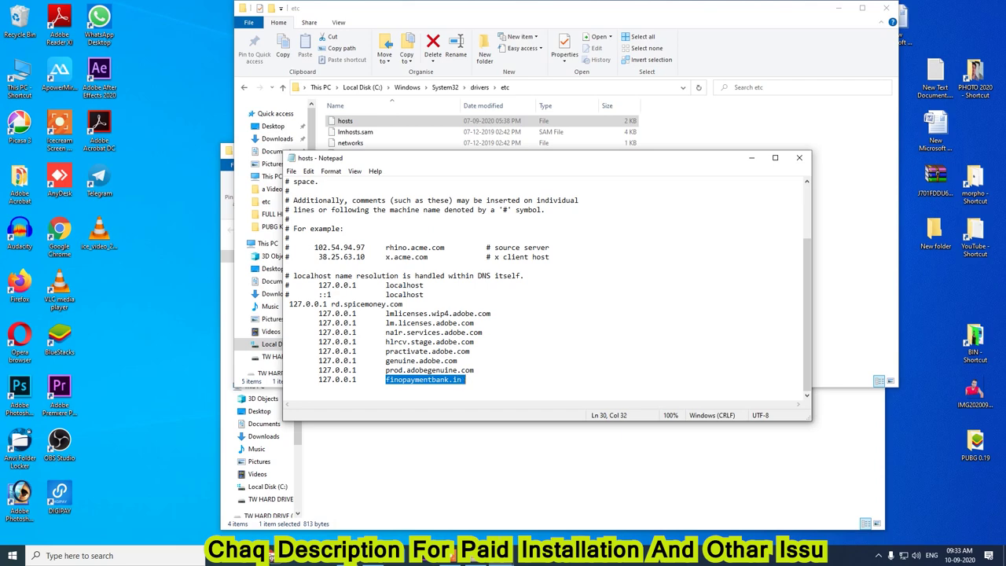
Return to the RDSetup_and_Certification folder and view the launch options for Fino Host Entry.bat.
left_click(577, 459)
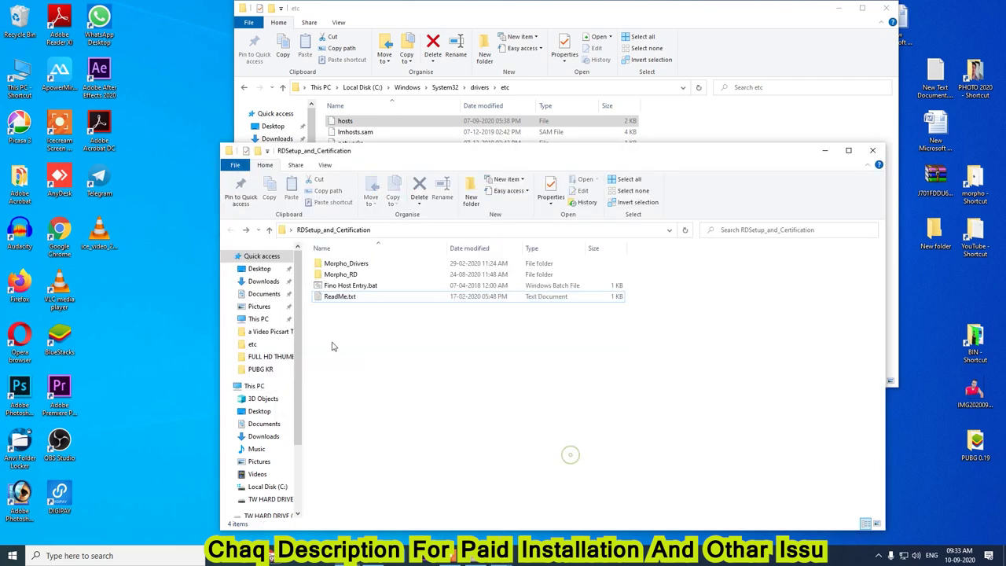
left_click(336, 288)
right_click(336, 288)
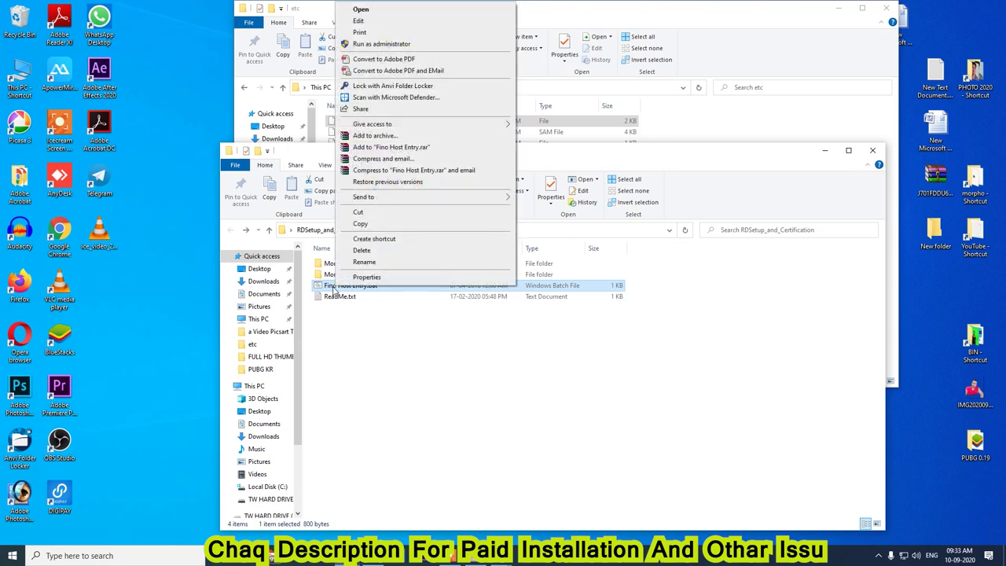
left_click(345, 343)
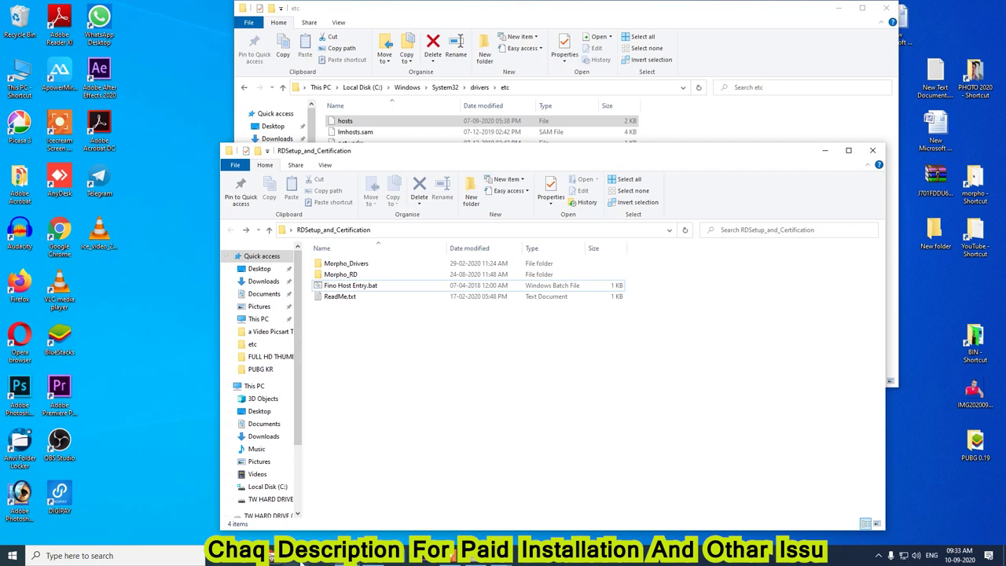
Switch to Chrome, dismiss the Morpho RD telemetry result and run getDeviceDetails on the Fino TestCameraBio page.
left_click(373, 560)
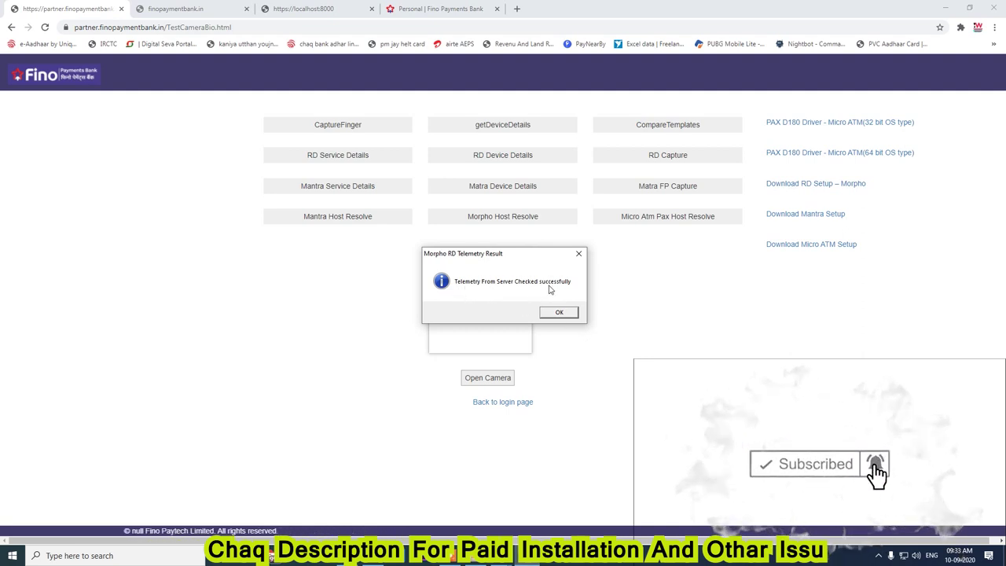
left_click(558, 314)
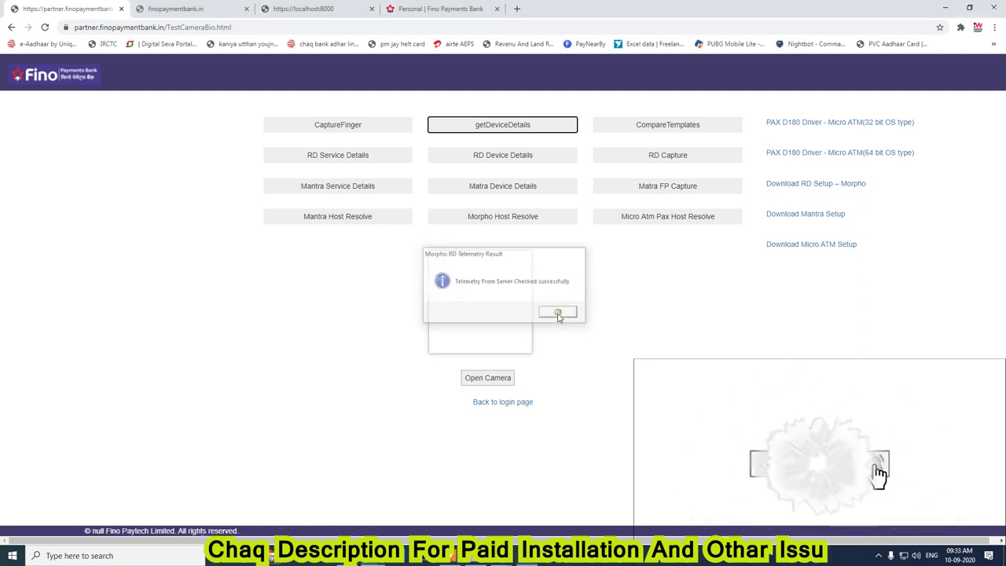
left_click(489, 134)
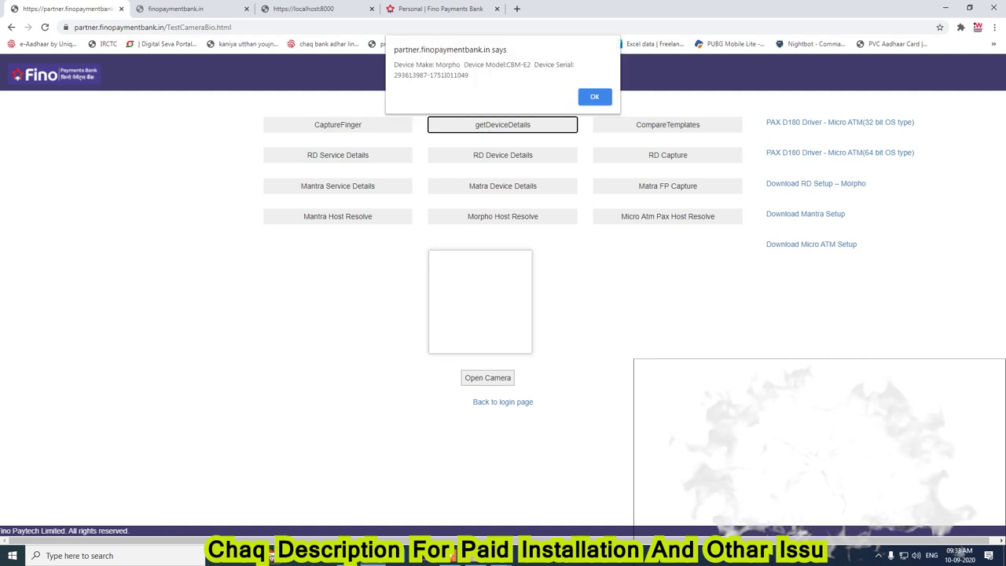
left_click(594, 97)
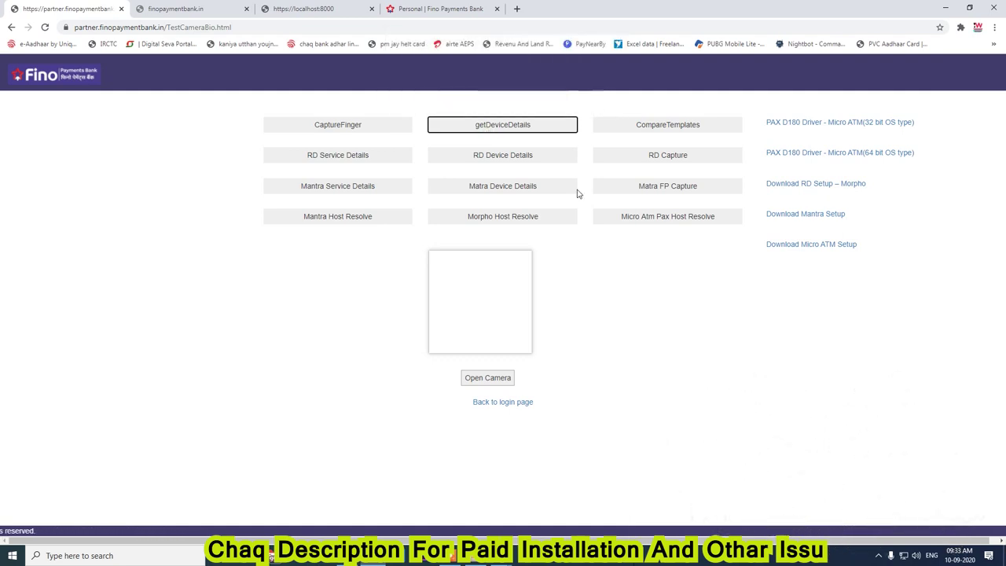
Run Morpho Host Resolve and examine the responses on the localhost:8000 and finopaymentbank.in:11100 pages.
left_click(516, 220)
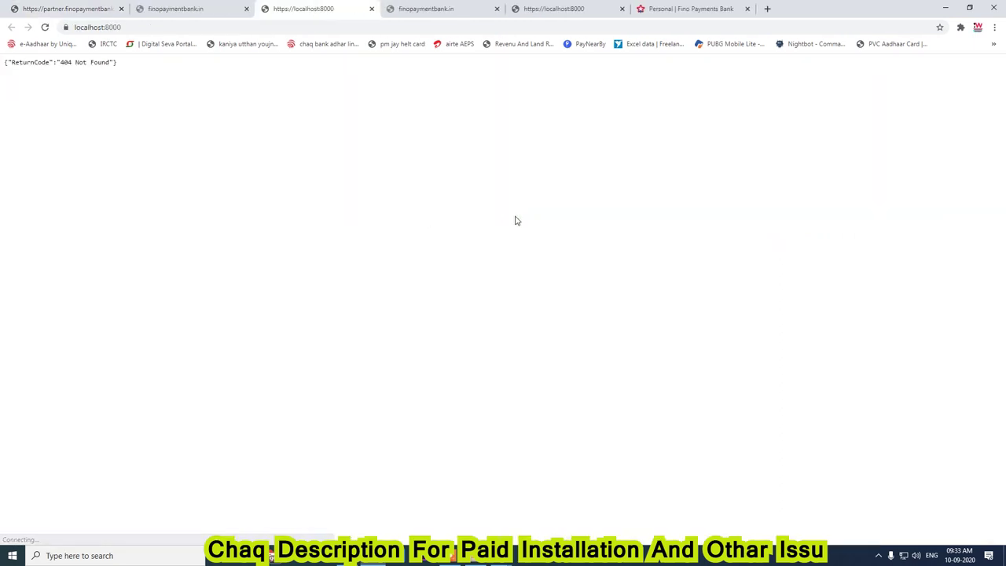
left_click_drag(47, 62, 131, 78)
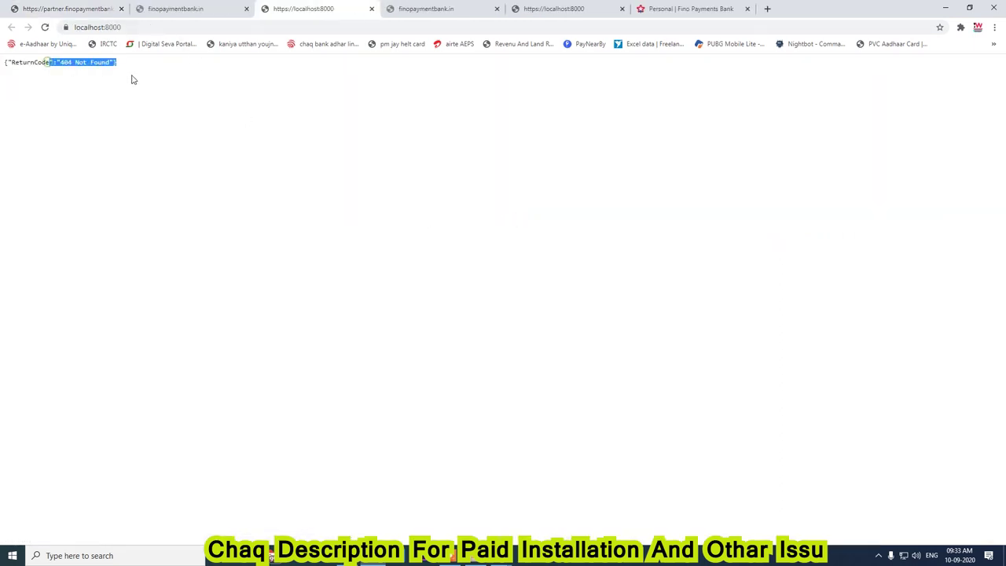
left_click(173, 8)
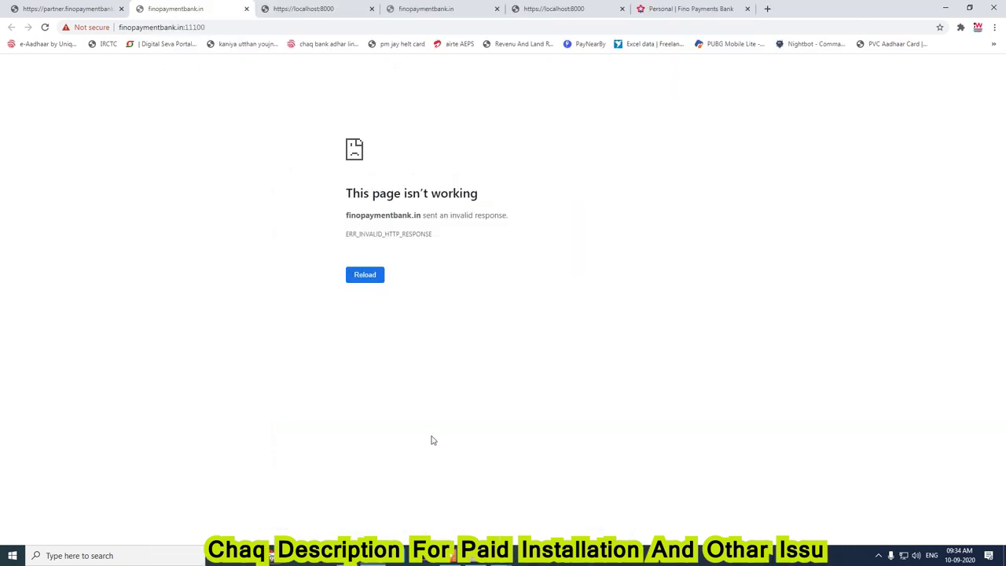
Switch to the etc folder in File Explorer and try to delete all of its files.
left_click(946, 7)
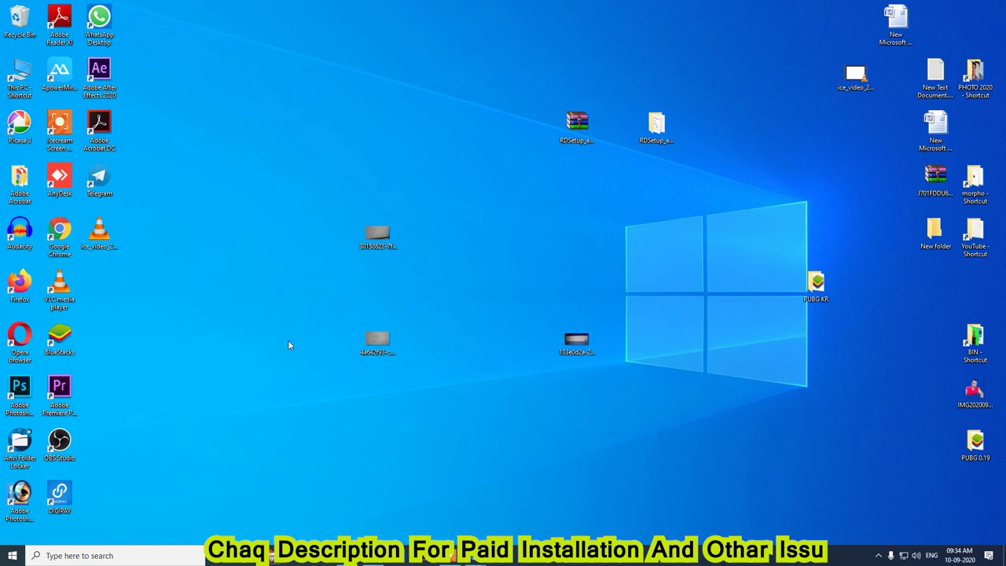
mouse_move(340, 555)
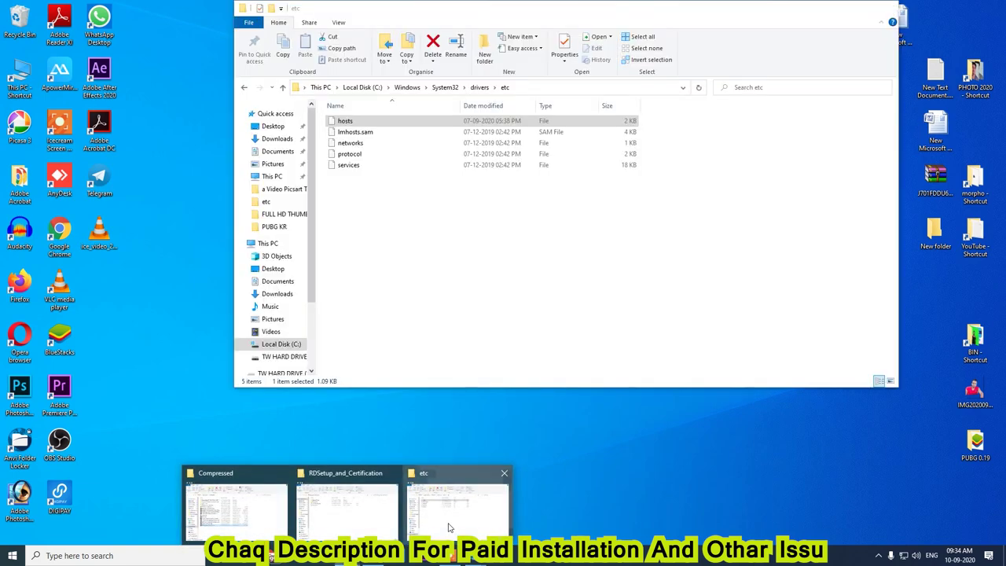
left_click(445, 525)
left_click_drag(365, 236, 339, 110)
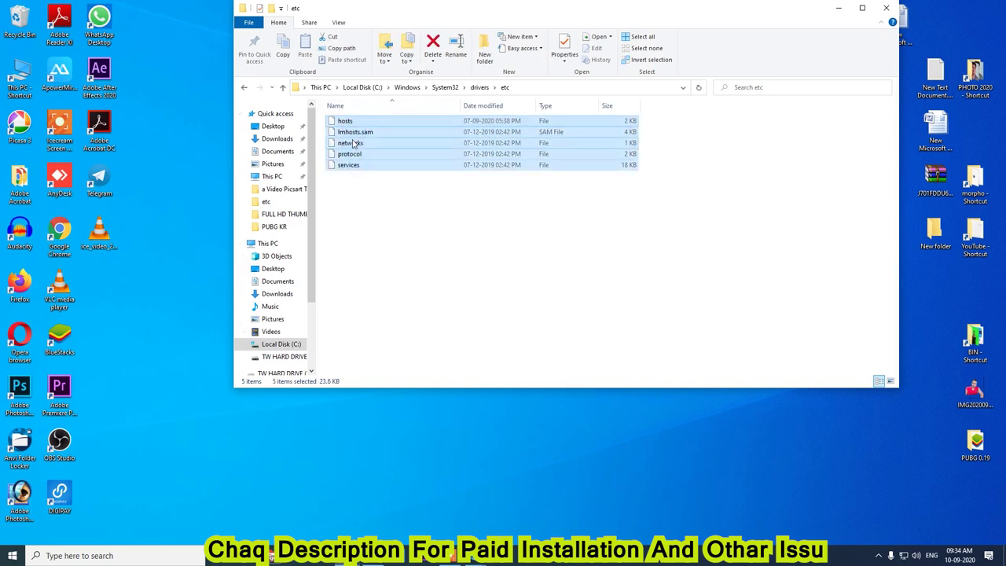
key("Delete")
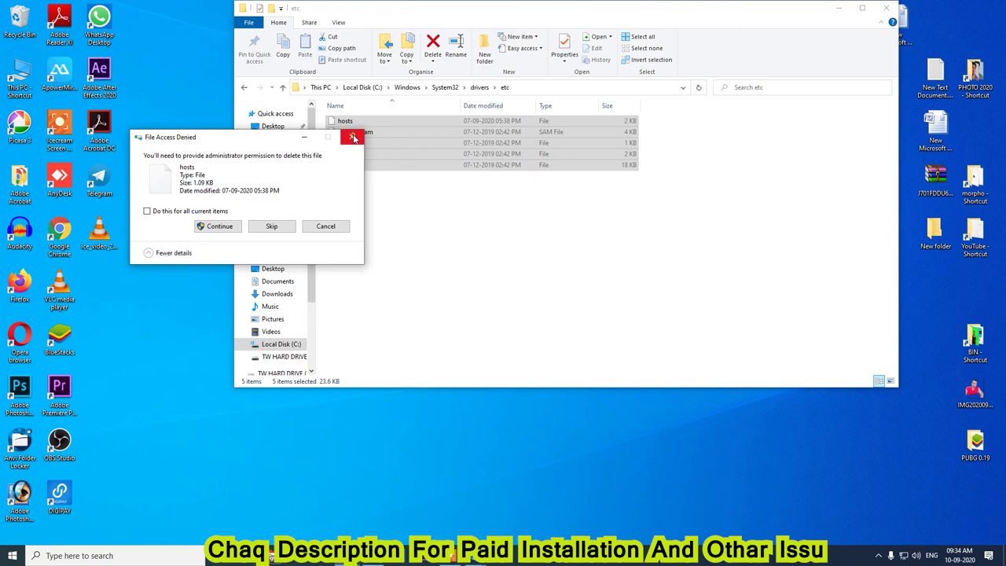
left_click(352, 138)
left_click(392, 223)
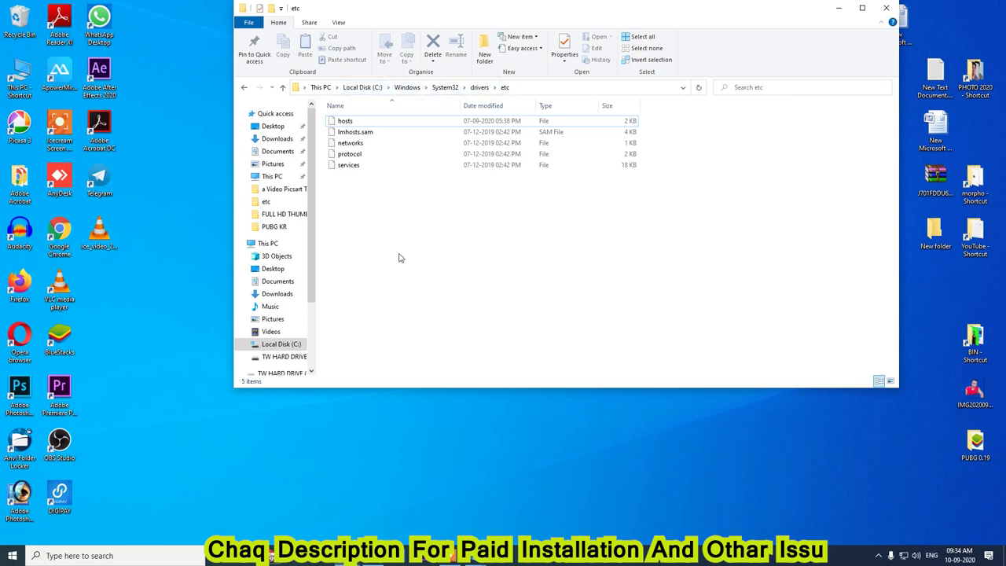
left_click_drag(380, 272, 348, 139)
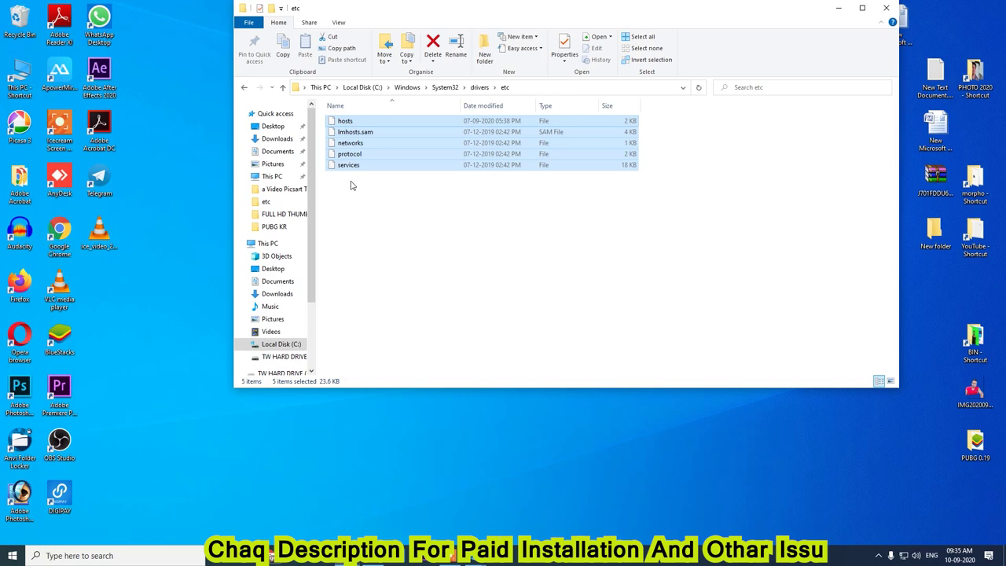
left_click(360, 222)
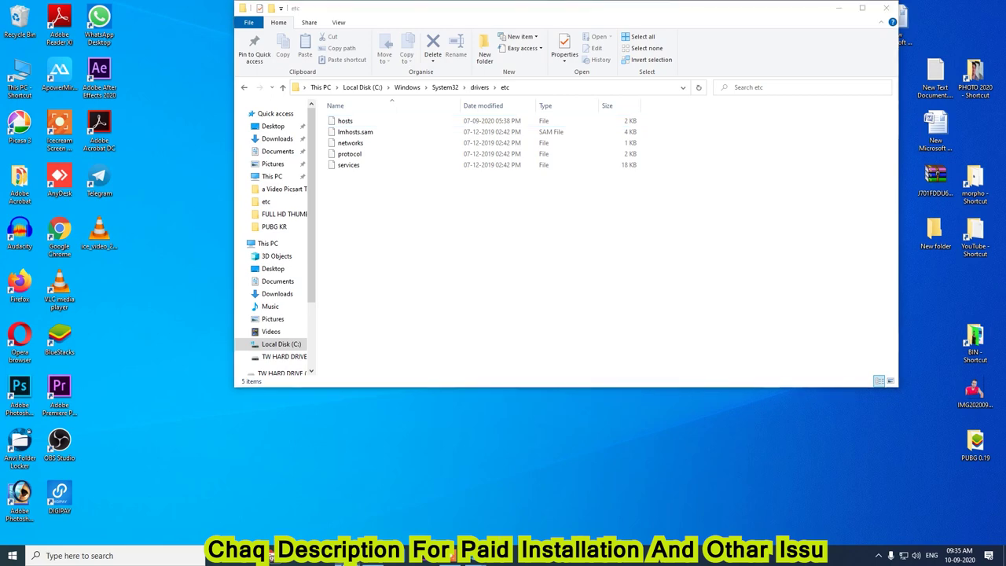
Switch to the RDSetup_and_Certification folder and select Fino Host Entry.bat.
mouse_move(362, 556)
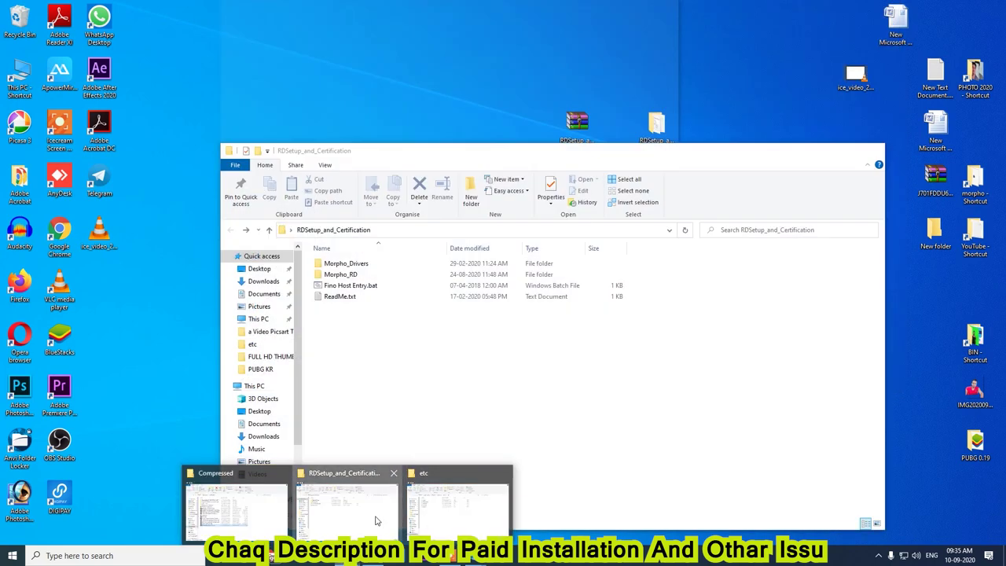
left_click(376, 520)
left_click(372, 286)
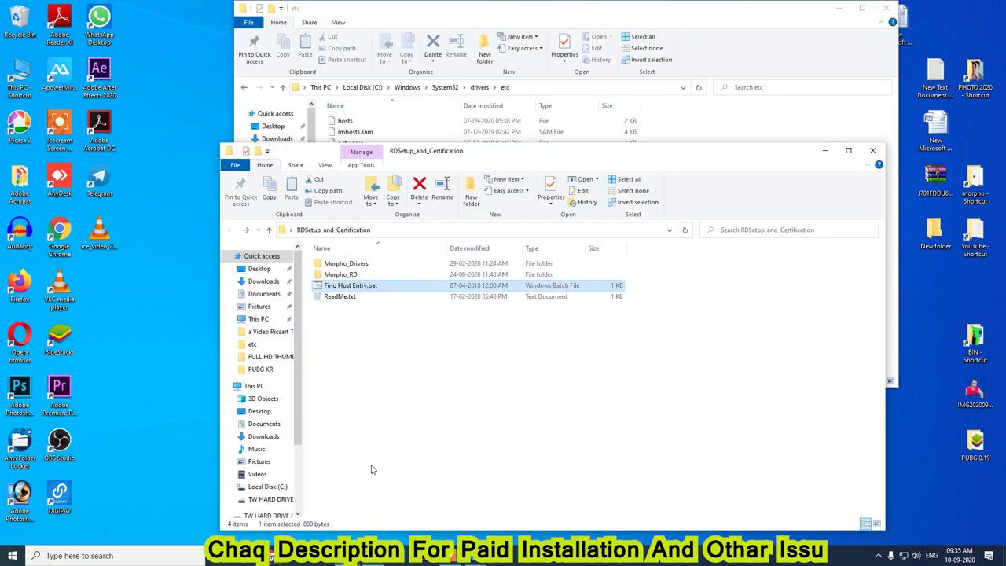
Return to the Fino TestCameraBio page in Chrome and run Morpho Host Resolve again.
left_click(365, 556)
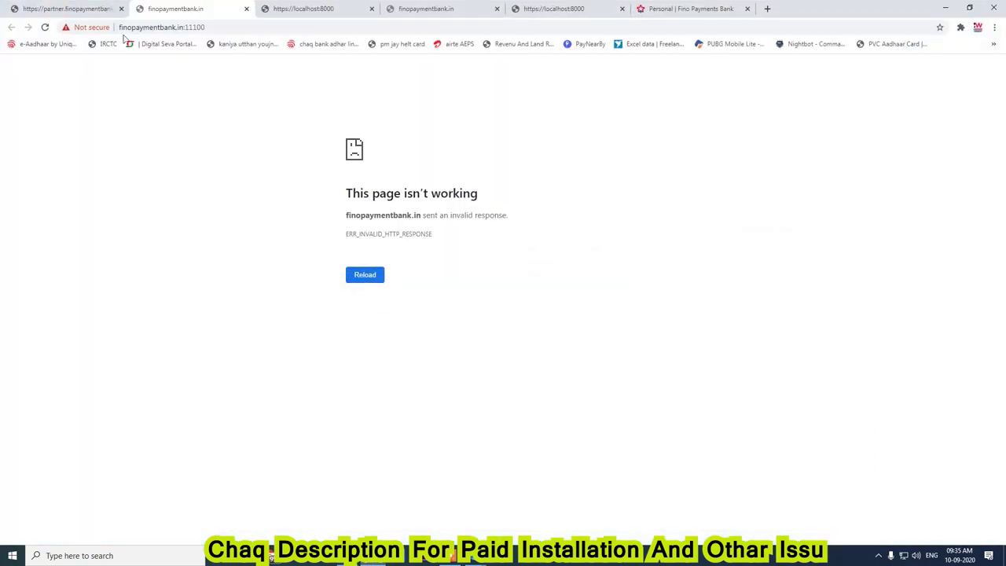
left_click(67, 6)
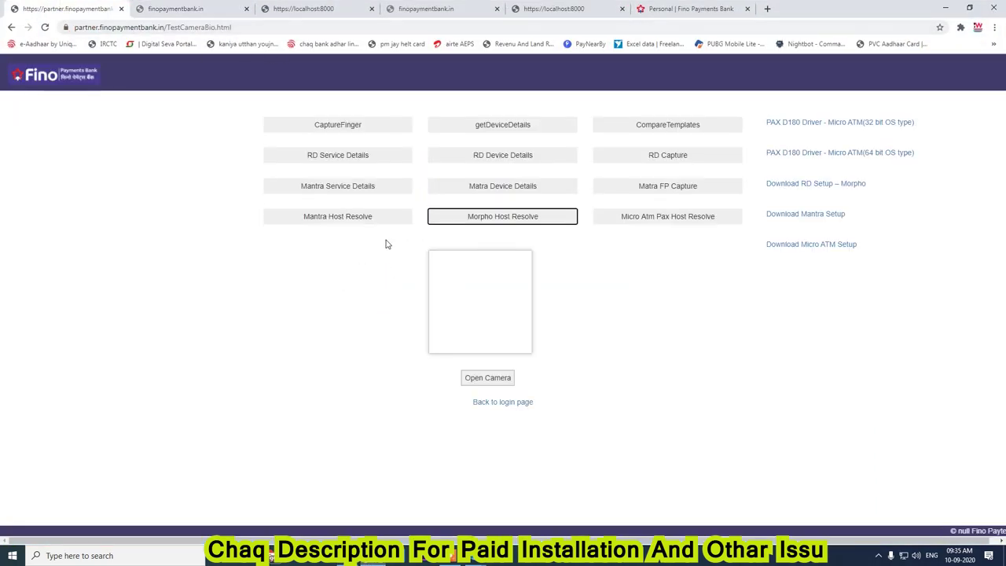
left_click(500, 218)
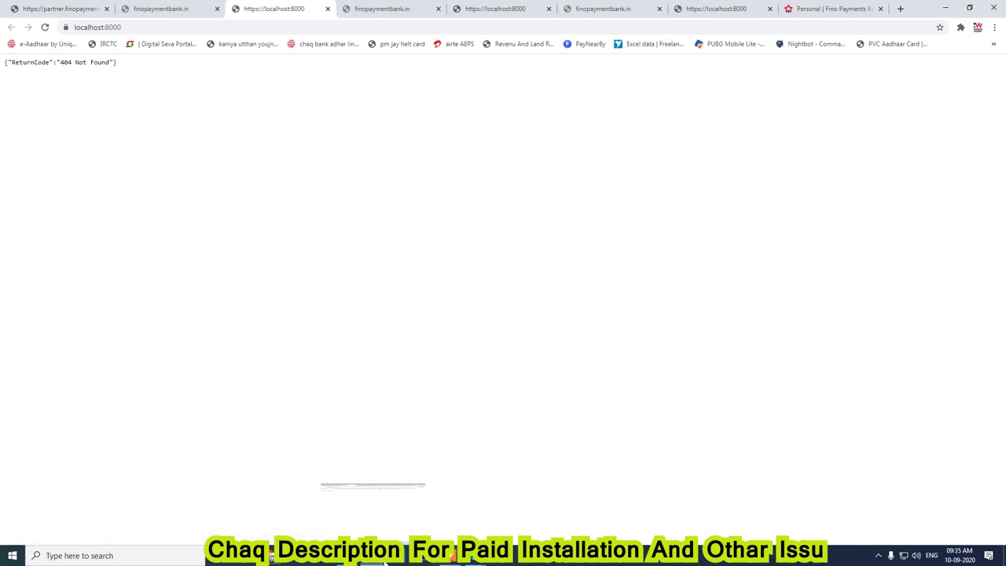
Repeat Morpho Host Resolve from the TestCameraBio page and check the newly opened finopaymentbank.in:11100 page.
key("ctrl+1")
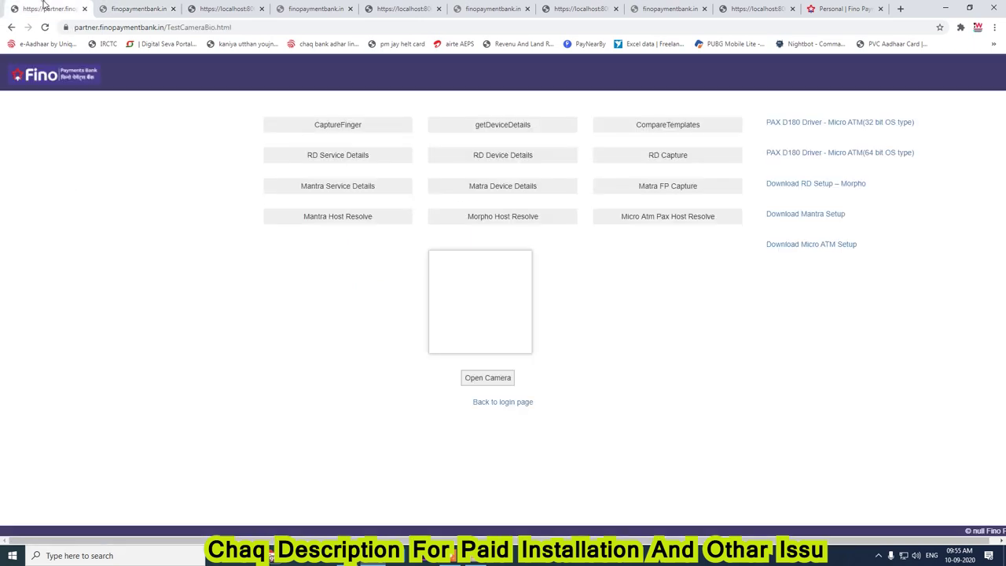
left_click(474, 217)
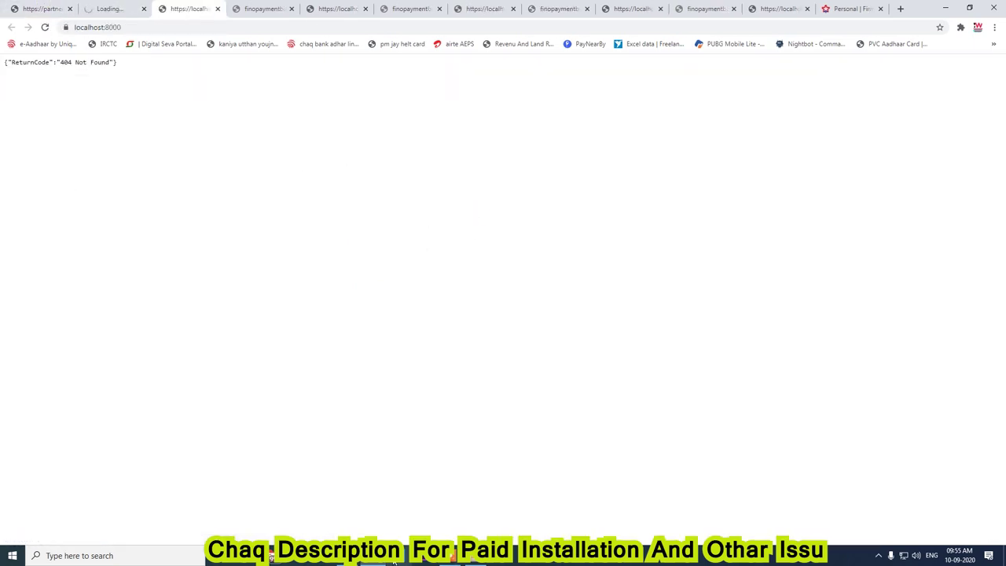
left_click(124, 11)
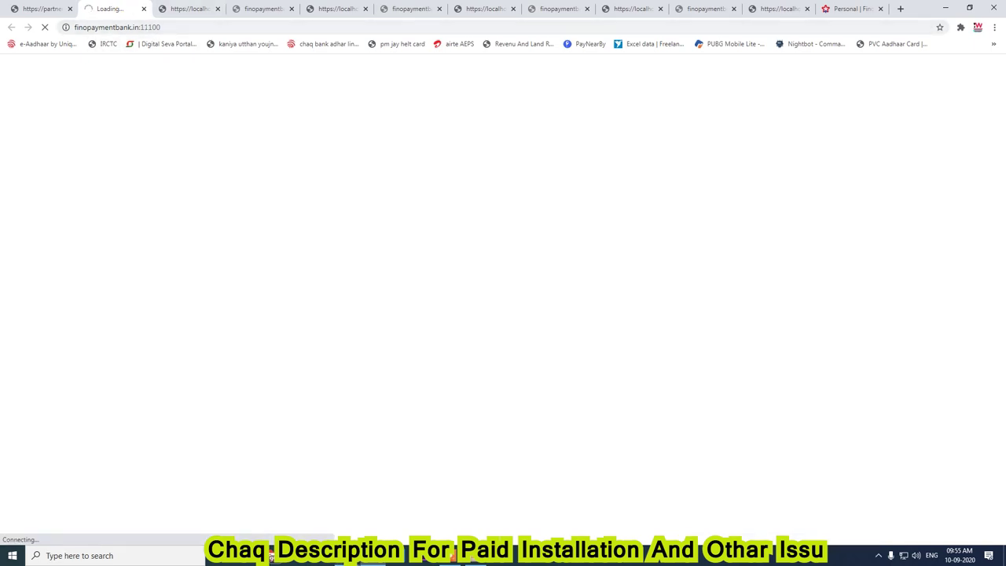
Switch to the etc folder in File Explorer and open the hosts file with Notepad.
mouse_move(349, 556)
left_click(383, 523)
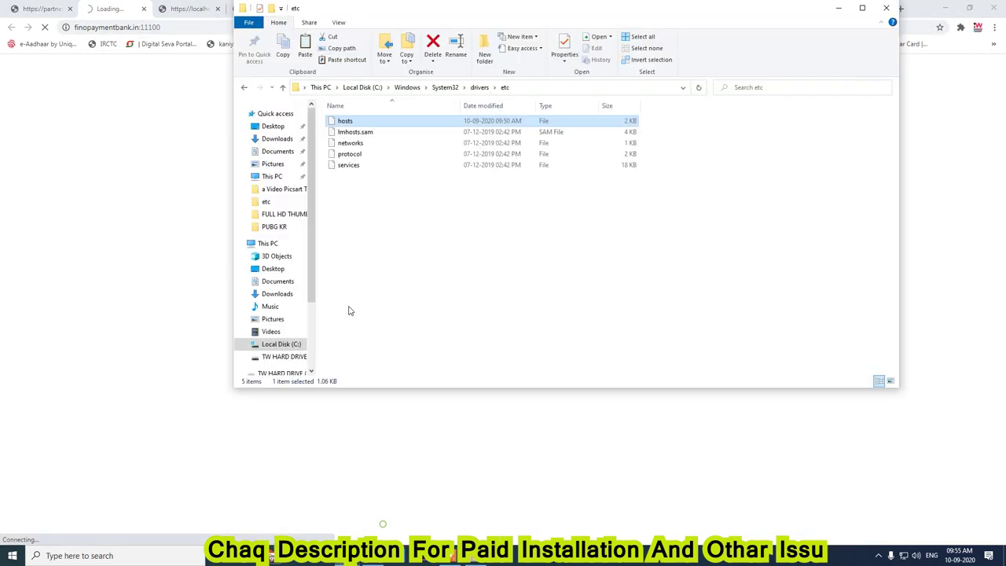
double_click(344, 122)
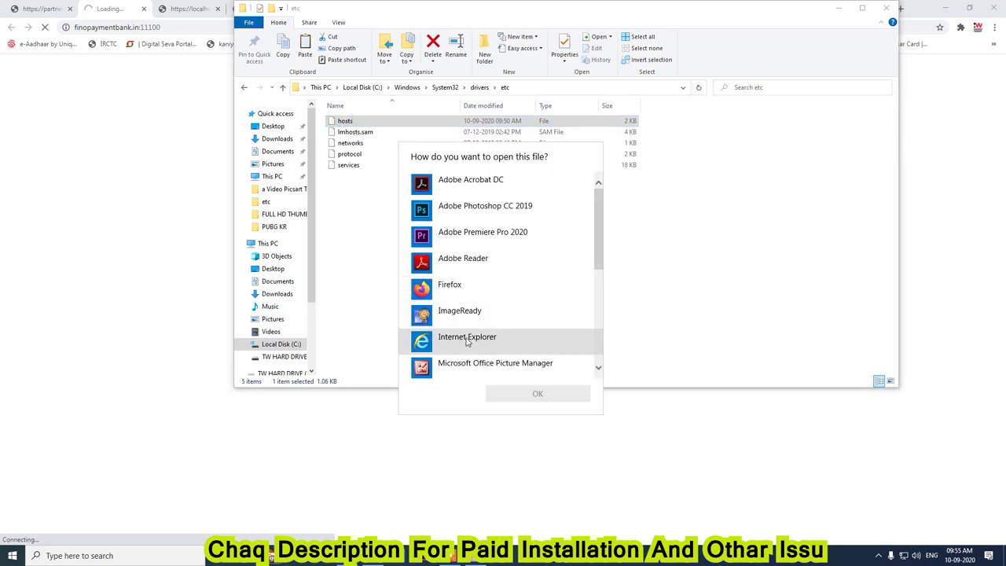
scroll(460, 292, "down", 2)
double_click(454, 295)
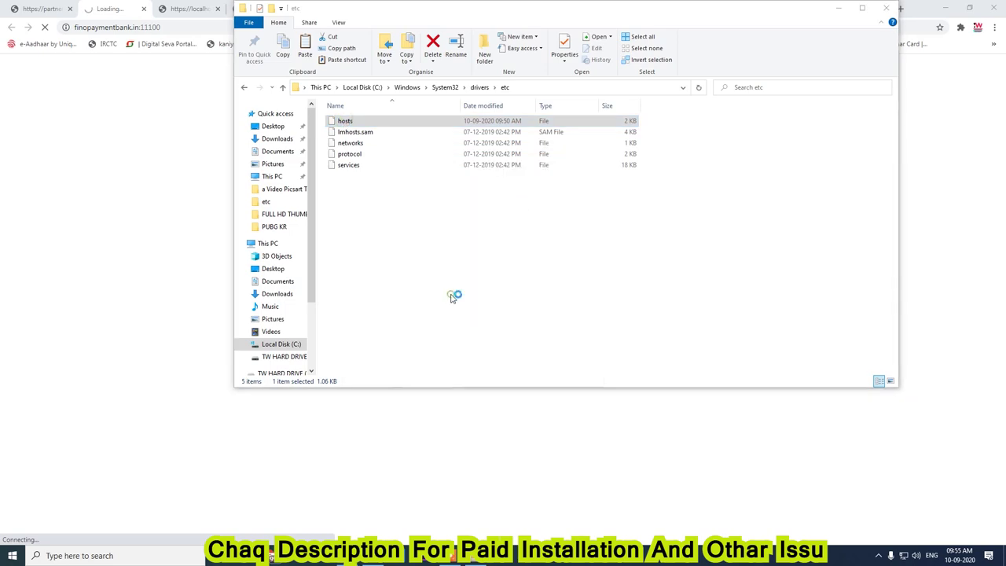
Examine the last entries of the hosts file, the finopaymentbank.in:11100 page and the saved error screenshot on the desktop.
scroll(542, 291, "down", 3)
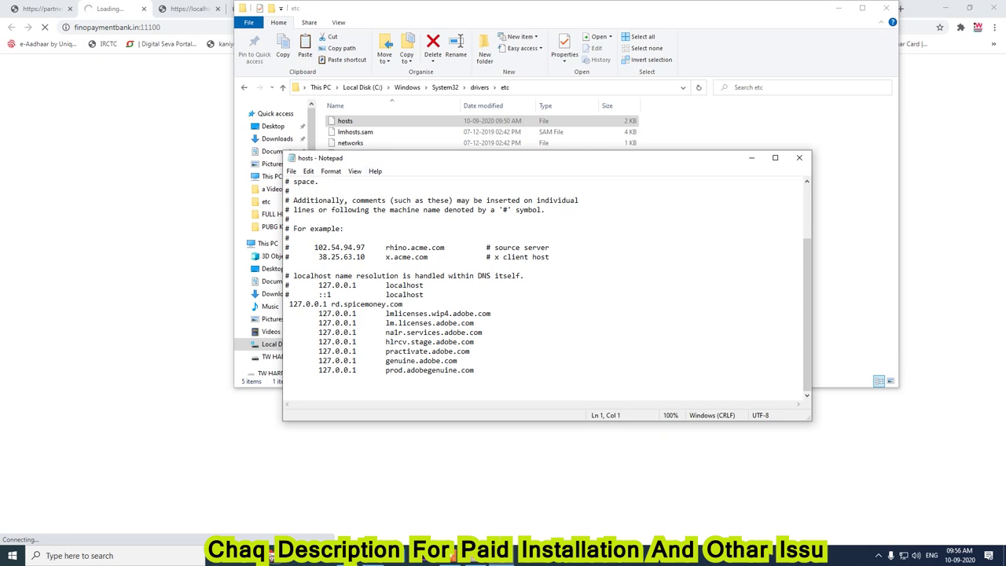
left_click(187, 235)
left_click_drag(341, 191, 495, 206)
key("super+d")
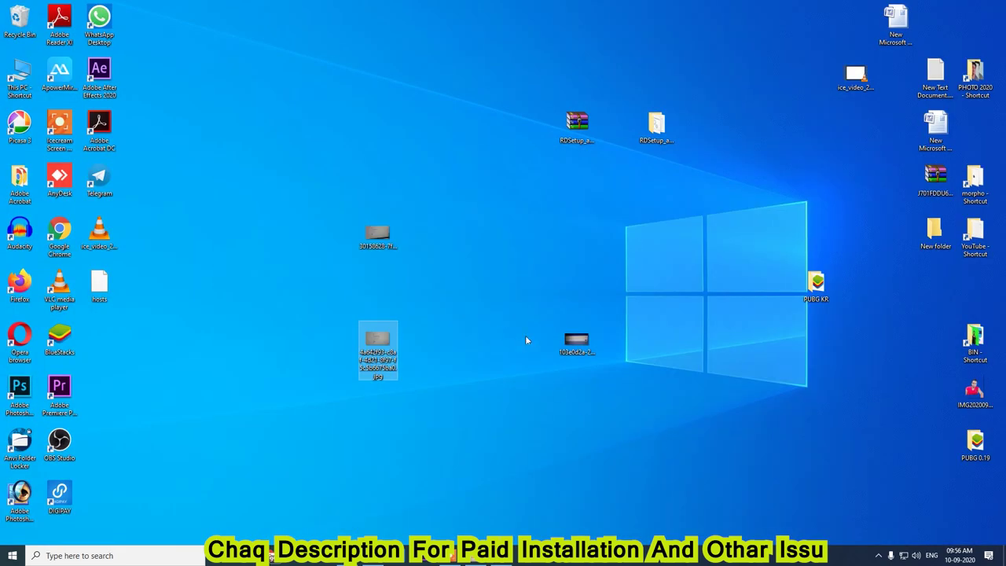
double_click(377, 337)
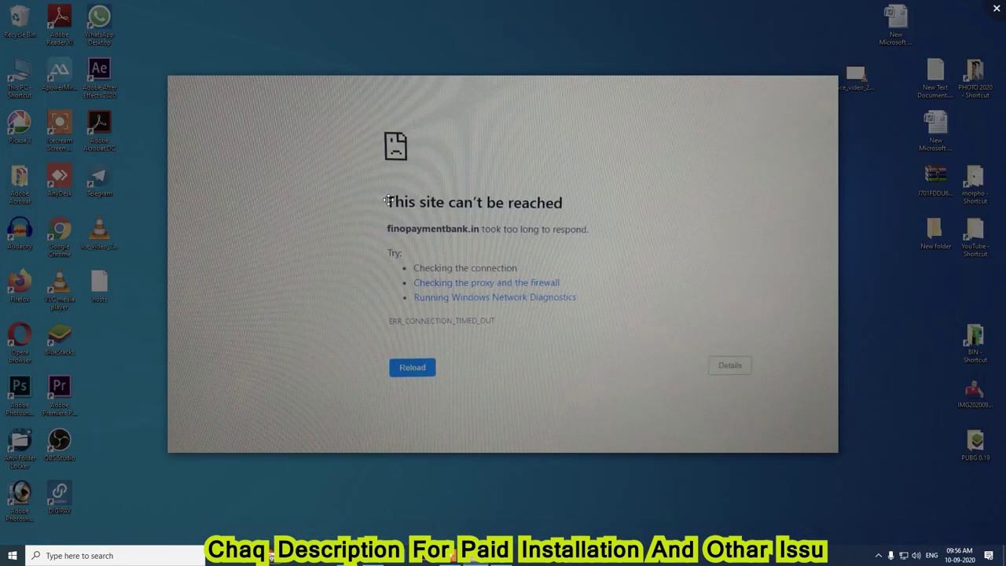
key("Escape")
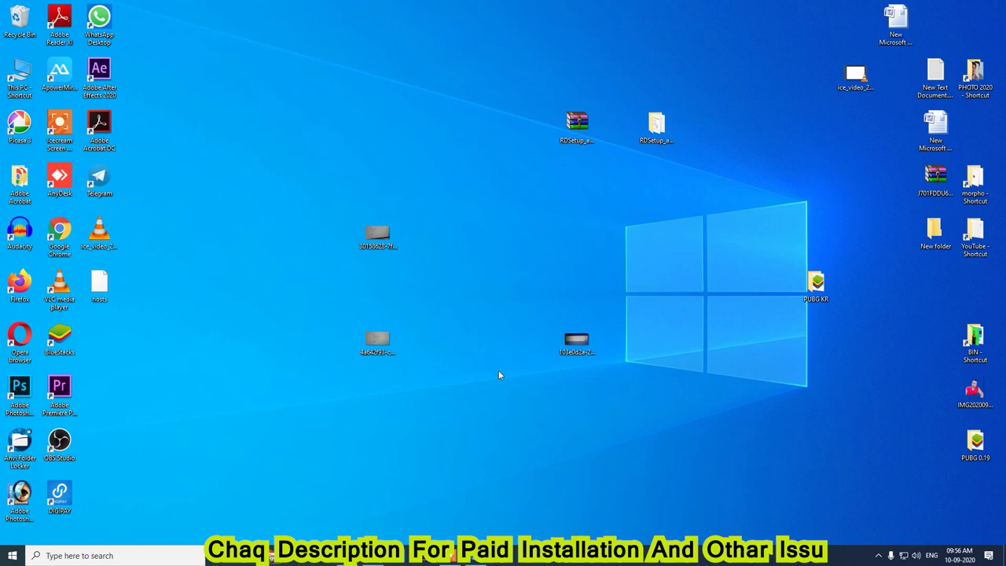
Run Fino Host Entry.bat from the RDSetup_and_Certification folder as administrator and approve the permission request.
mouse_move(360, 562)
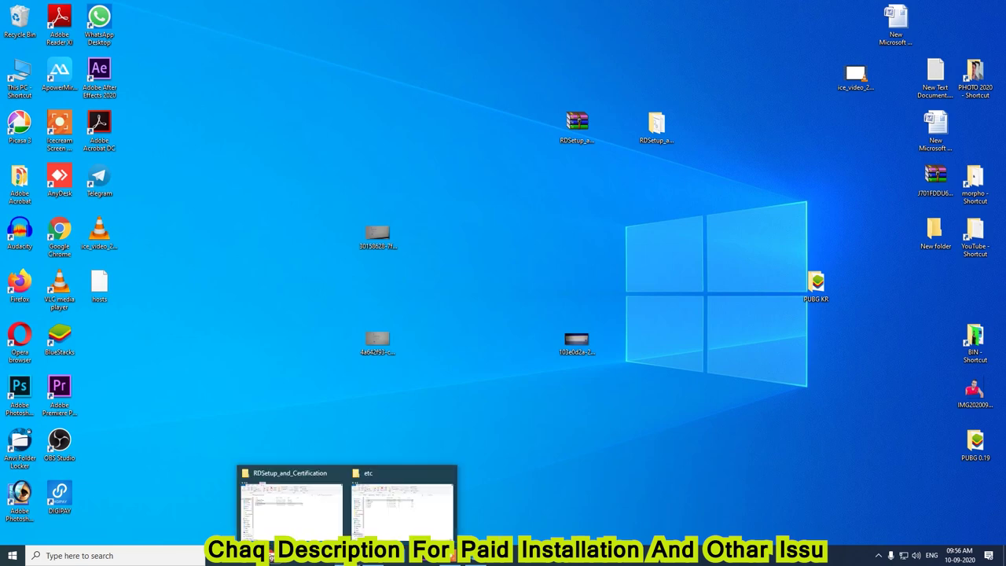
left_click(322, 522)
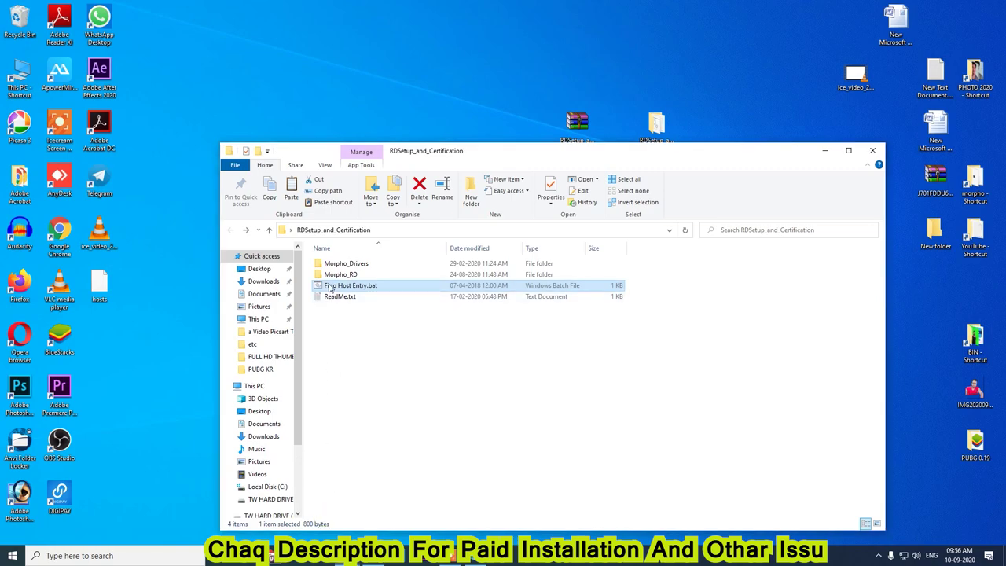
right_click(329, 288)
left_click(339, 289)
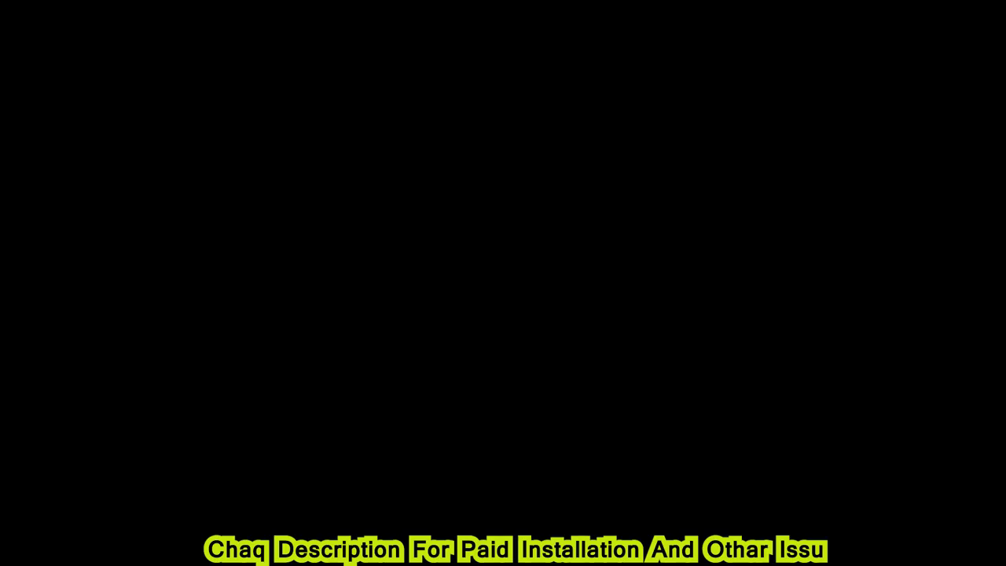
left_click(452, 348)
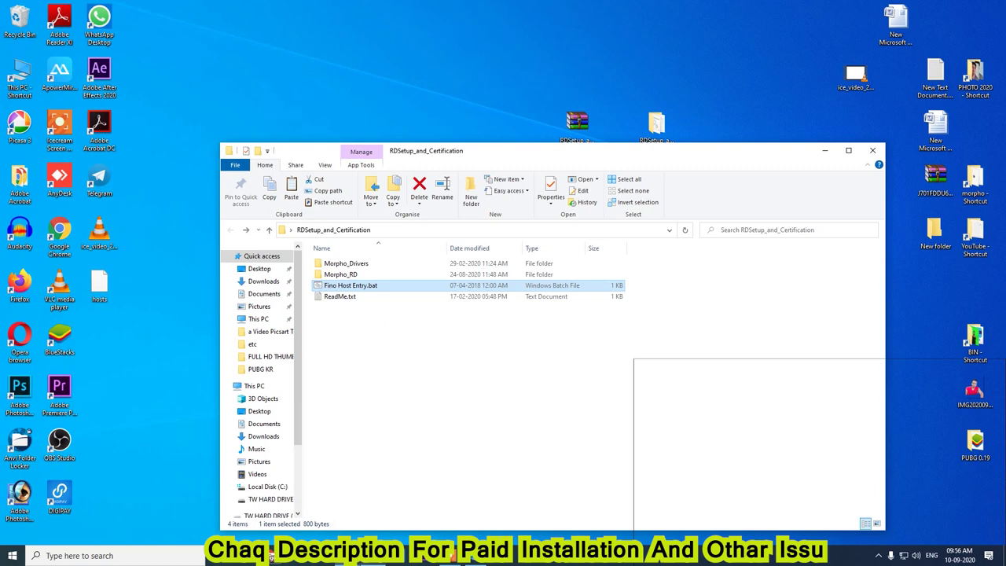
Reopen the hosts file from the etc folder in Notepad and check its last entries.
right_click(403, 285)
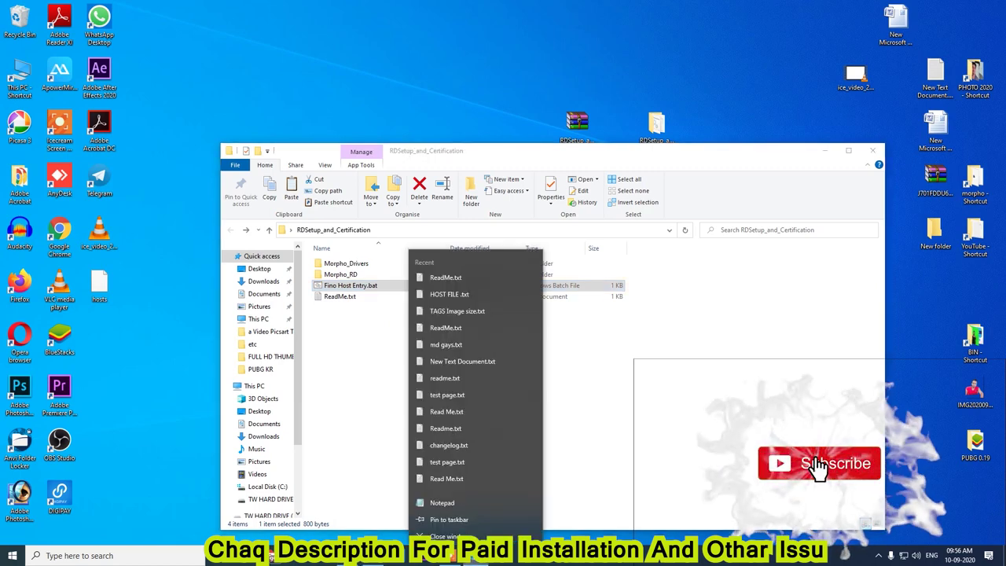
left_click(347, 556)
left_click(387, 538)
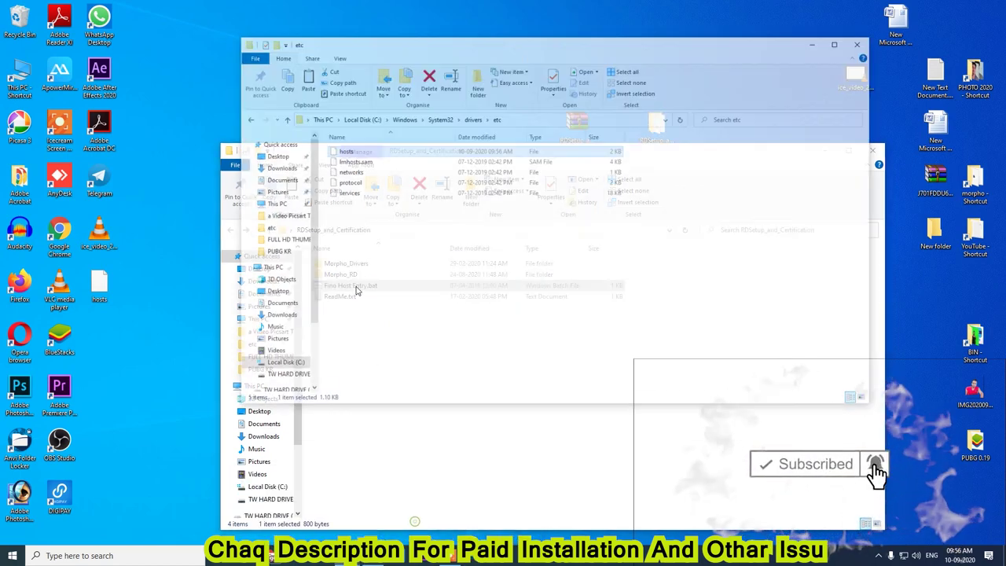
double_click(344, 122)
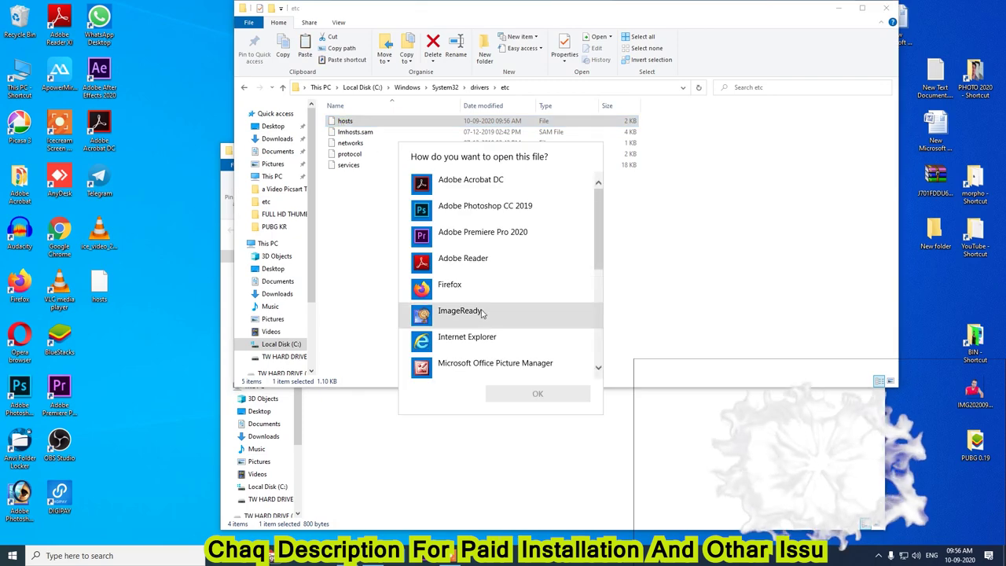
scroll(437, 303, "down", 2)
double_click(455, 353)
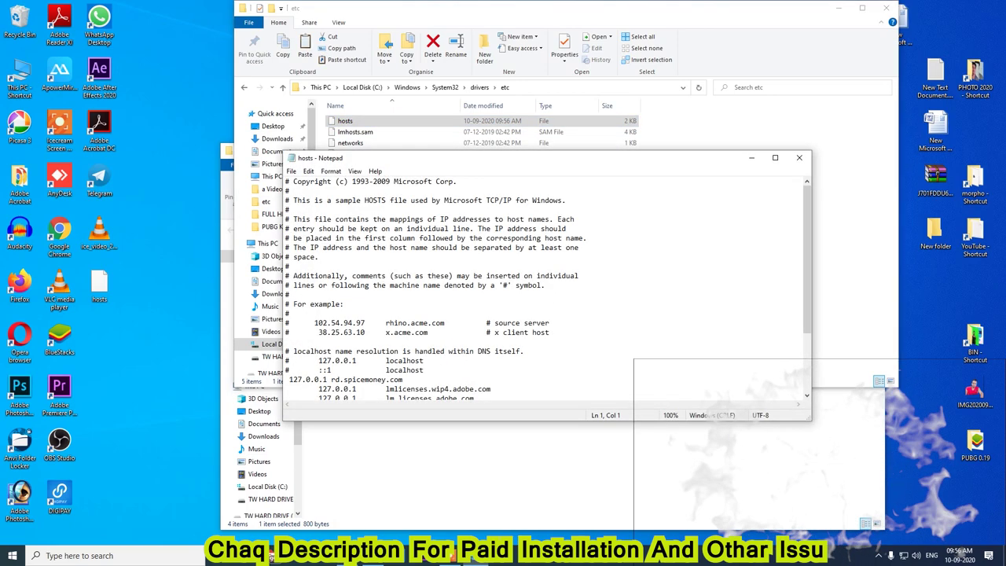
scroll(542, 290, "down", 3)
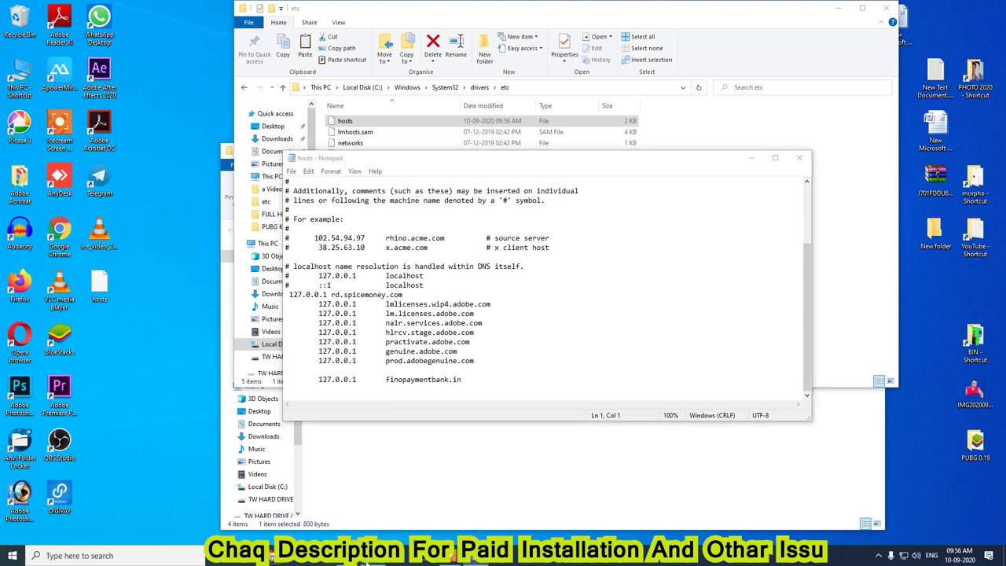
Switch to Chrome, run Morpho Host Resolve from the TestCameraBio page and check the newly opened finopaymentbank.in:11100 page.
left_click(364, 560)
left_click(47, 8)
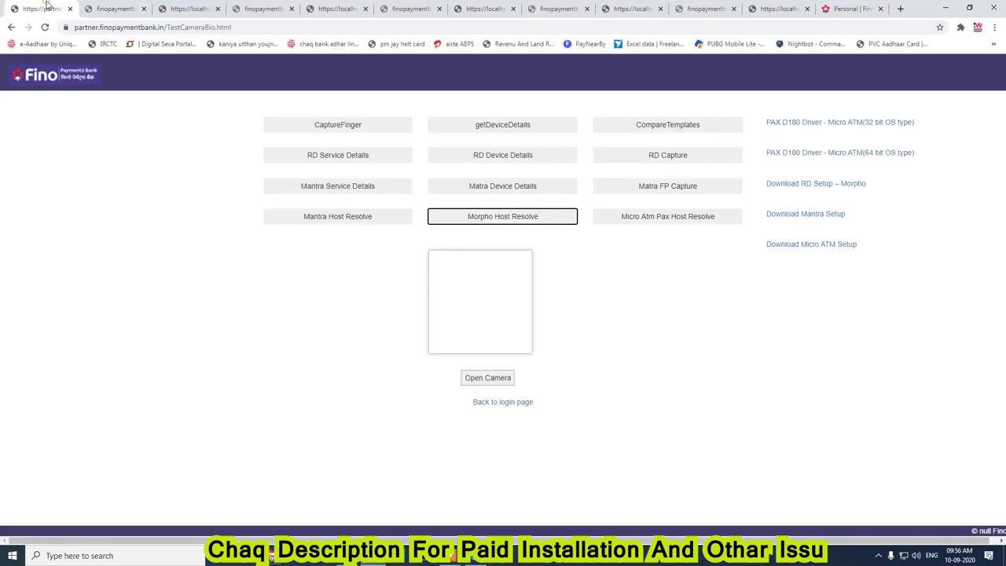
left_click(161, 9)
left_click(98, 9)
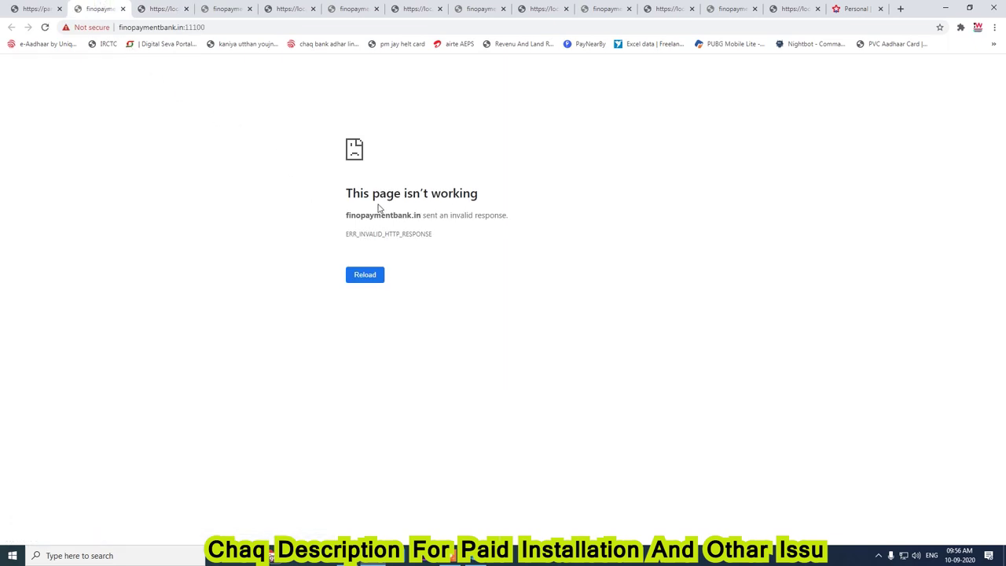
left_click_drag(337, 198, 479, 202)
Return to the TestCameraBio page, run the CaptureFinger test and dismiss the device status alert.
left_click(36, 8)
right_click(430, 139)
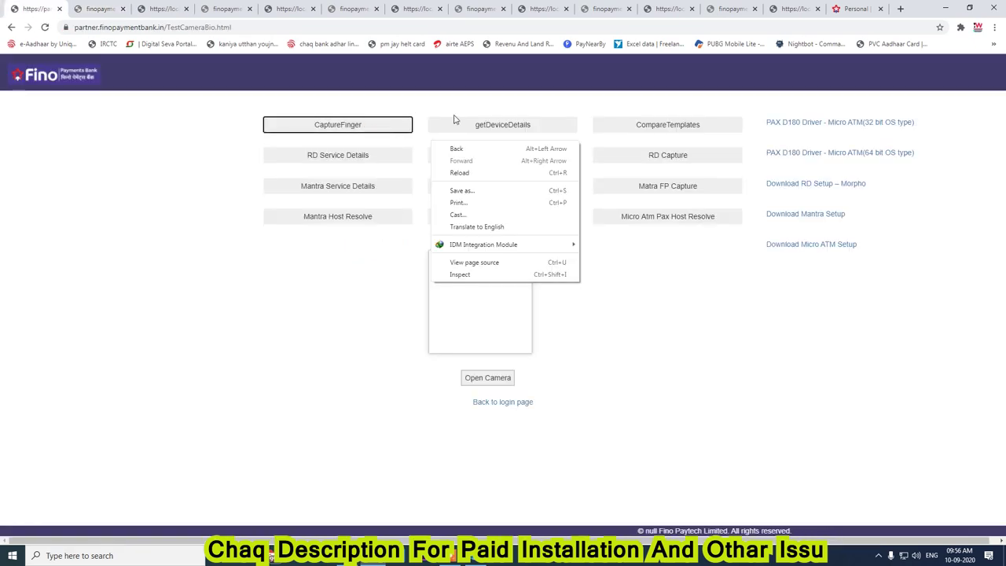
left_click(372, 125)
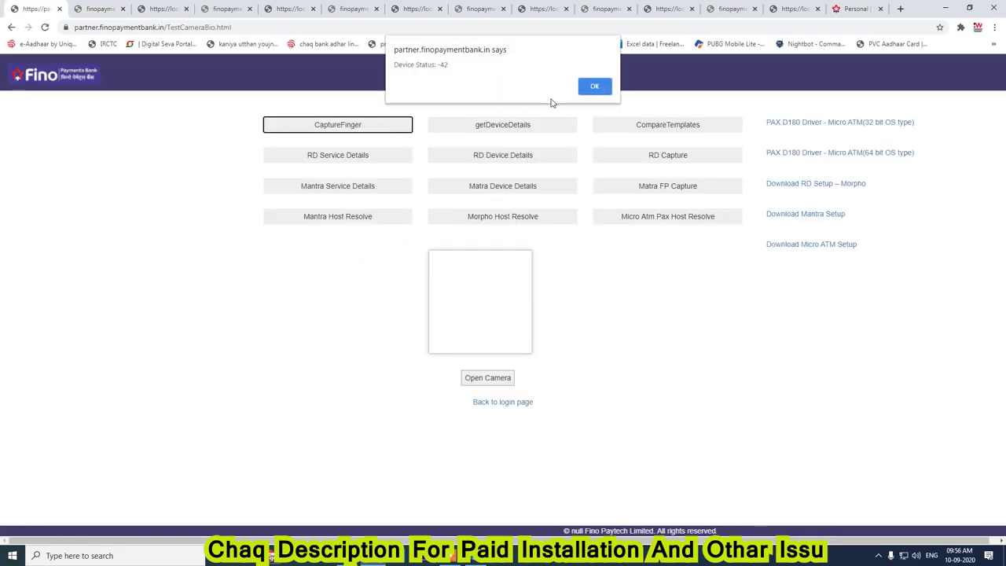
left_click(587, 90)
left_click(586, 93)
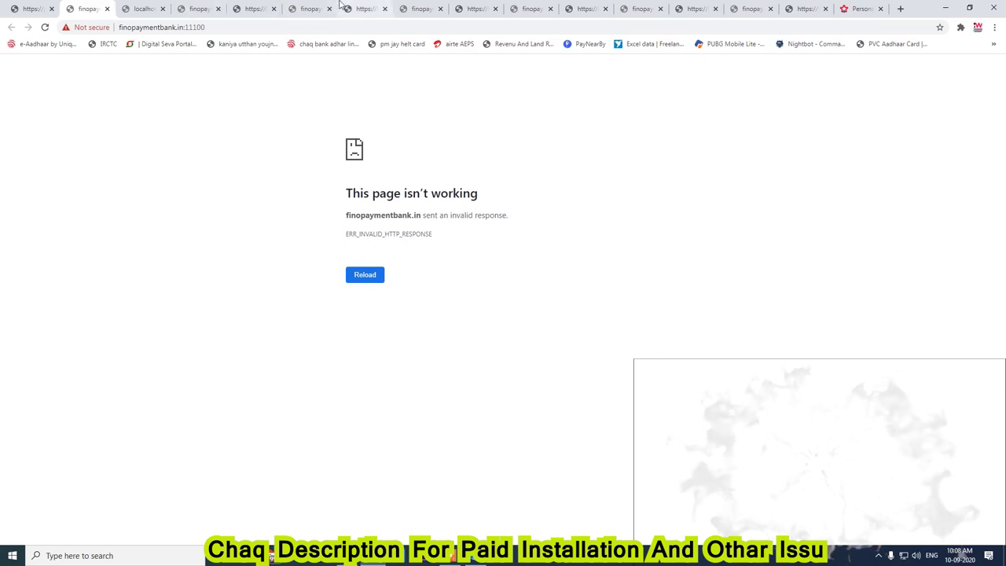
Minimize Chrome, open the hosts file from the etc folder in Notepad again and examine the finopaymentbank.in entry.
left_click(946, 8)
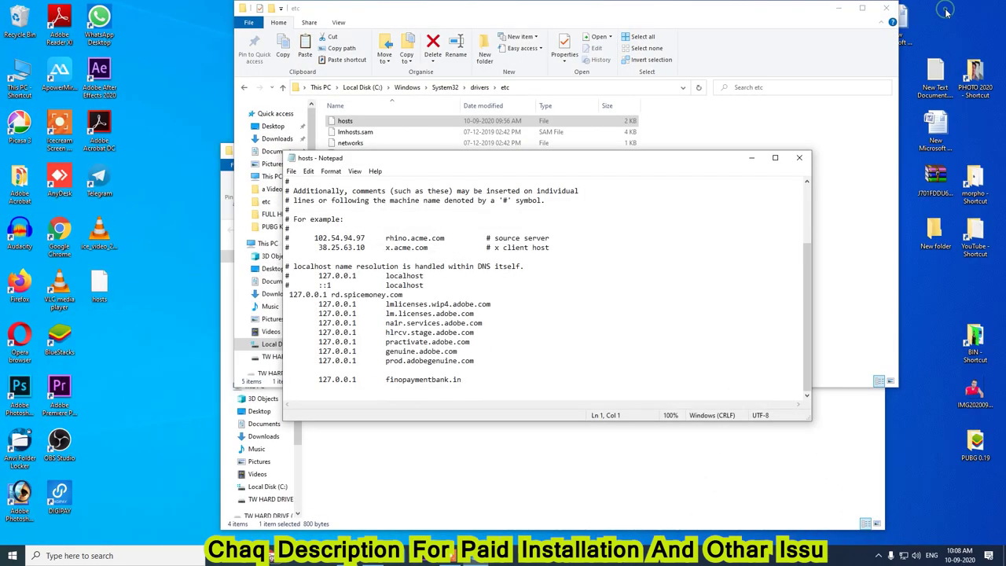
left_click(810, 19)
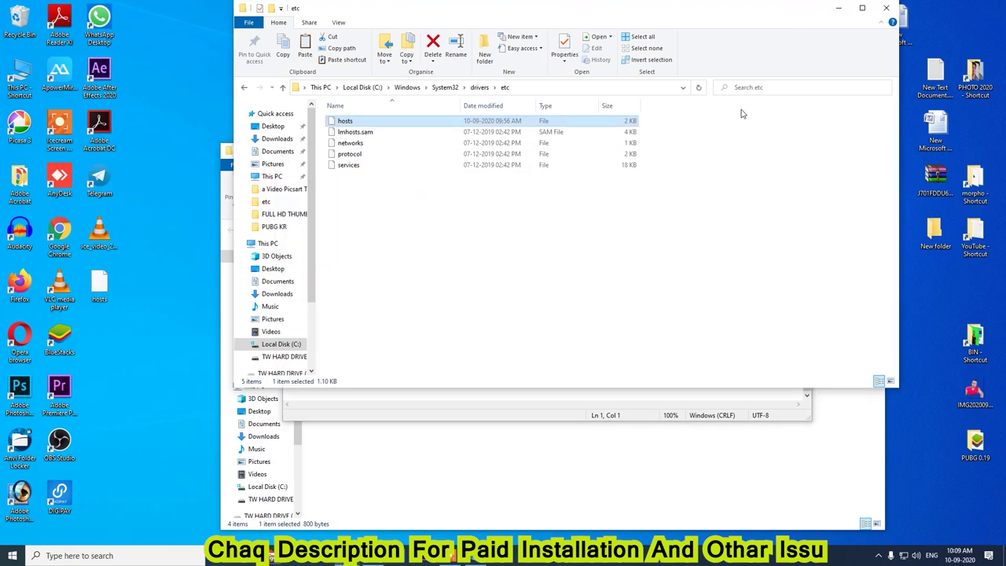
double_click(354, 126)
scroll(456, 346, "down", 2)
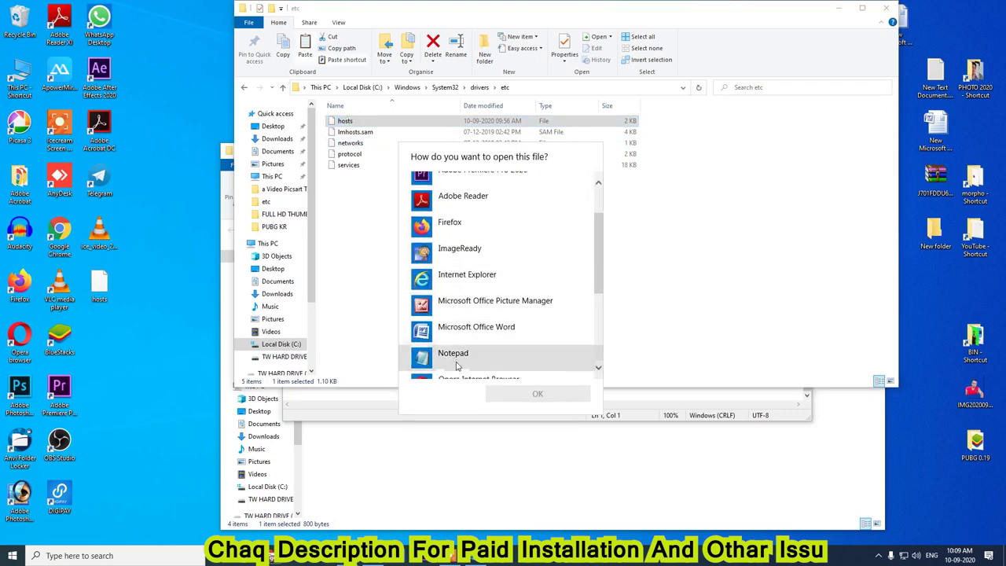
scroll(456, 366, "down", 2)
double_click(440, 295)
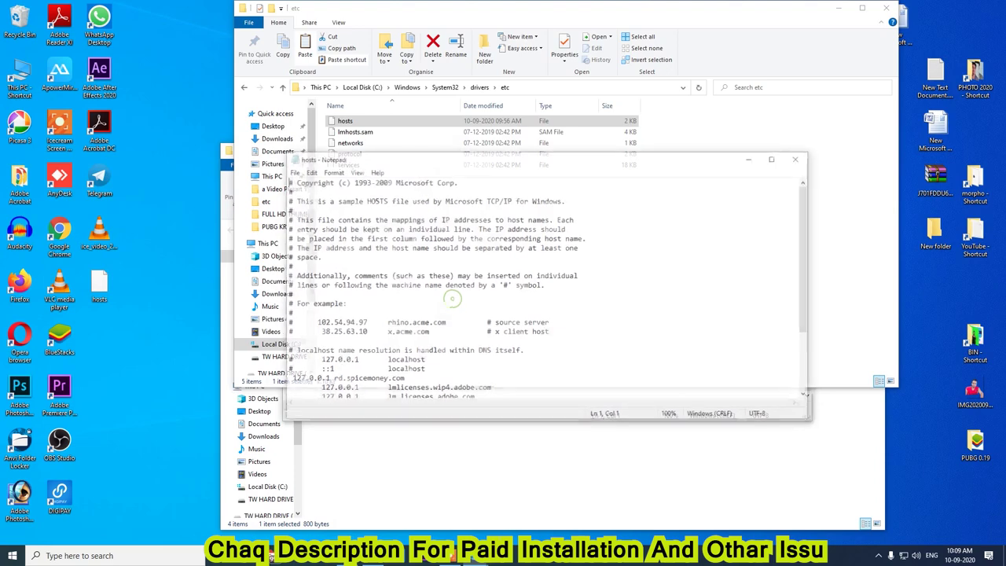
scroll(452, 298, "down", 3)
left_click_drag(380, 380, 467, 380)
left_click(533, 369)
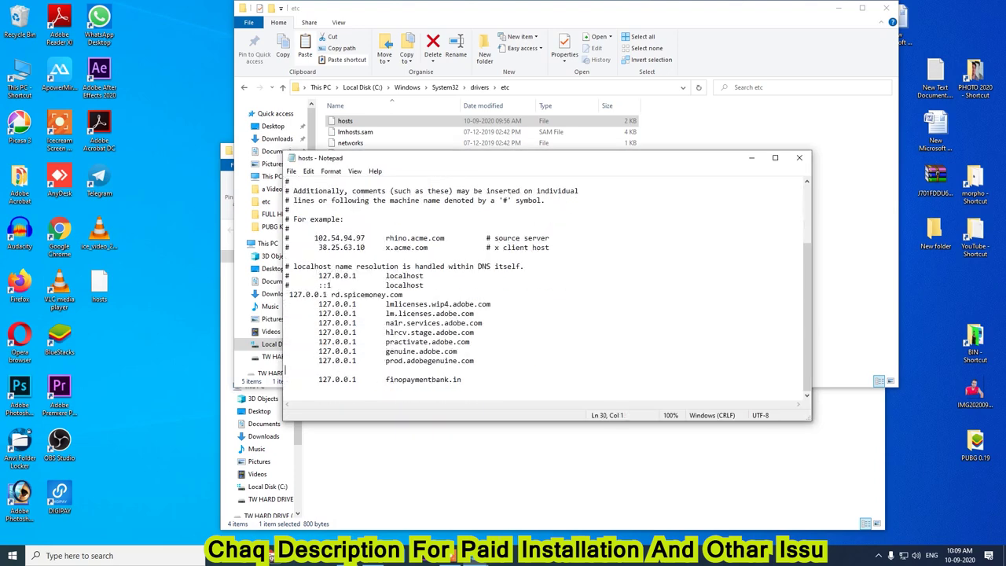